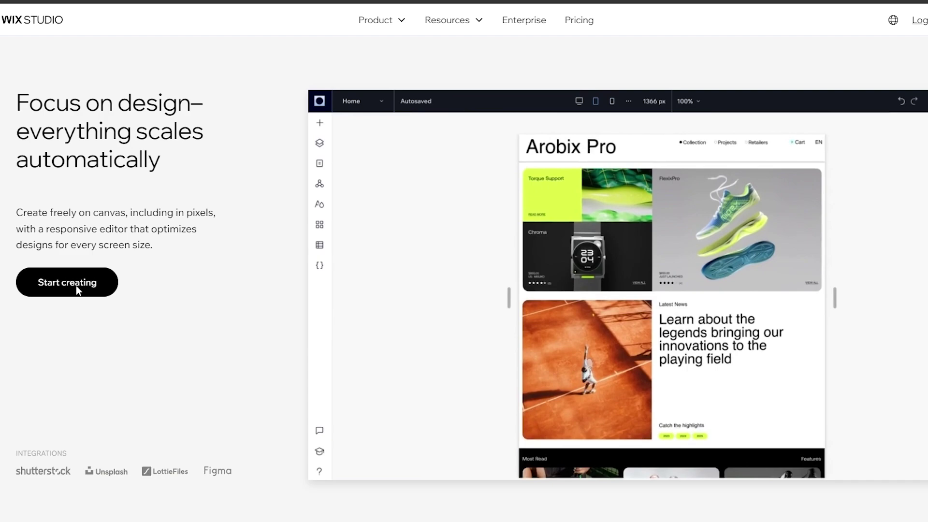
# Step: Start signing up and enter 'Wen Media' as the agency name
pyautogui.click(76, 286)
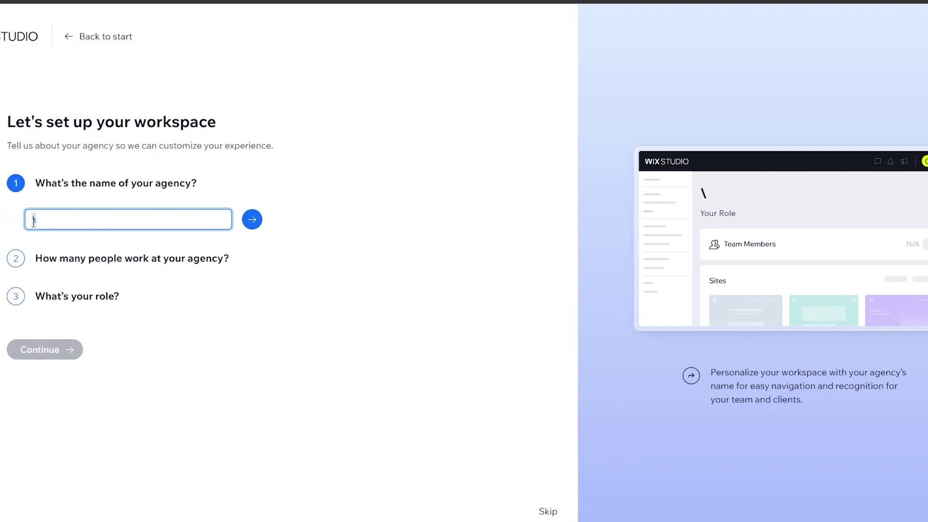
pyautogui.moveTo(35, 183); pyautogui.dragTo(201, 196)
pyautogui.click(100, 216)
pyautogui.click(59, 261)
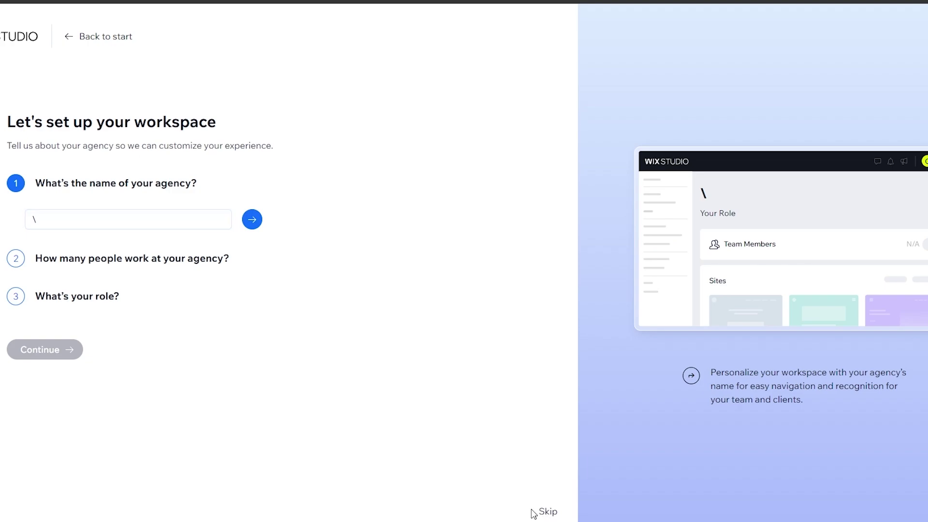
pyautogui.click(116, 211)
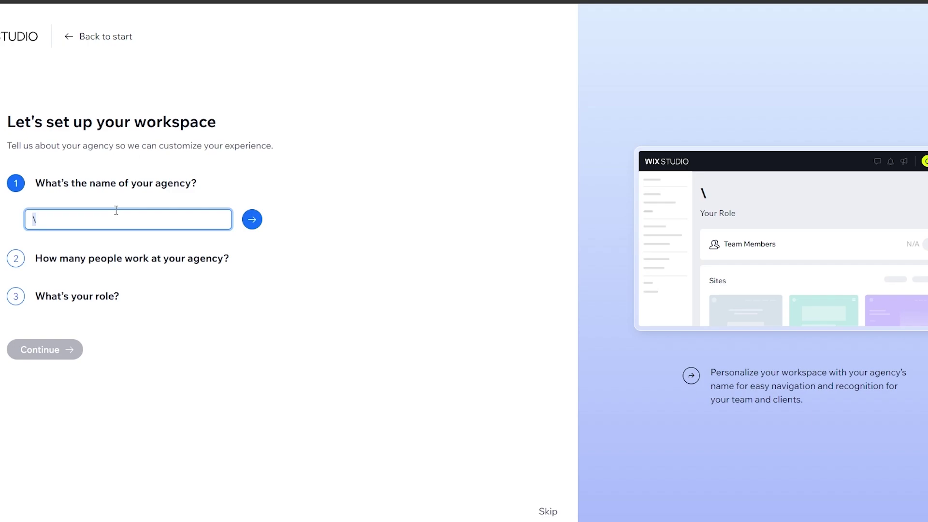
pyautogui.write('Wen Media')
pyautogui.click(247, 219)
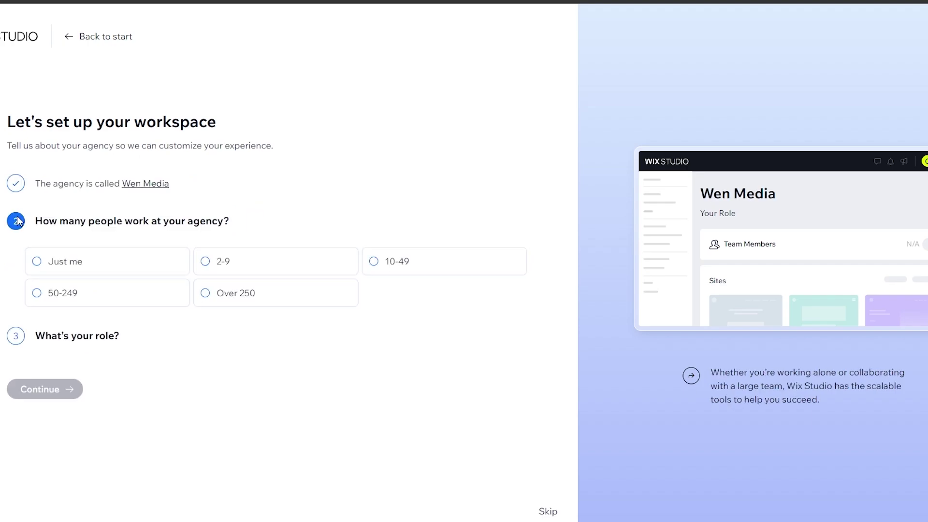
# Step: Choose Just me as the team size and Project Manager as the role, then finish
pyautogui.moveTo(31, 220); pyautogui.dragTo(249, 228)
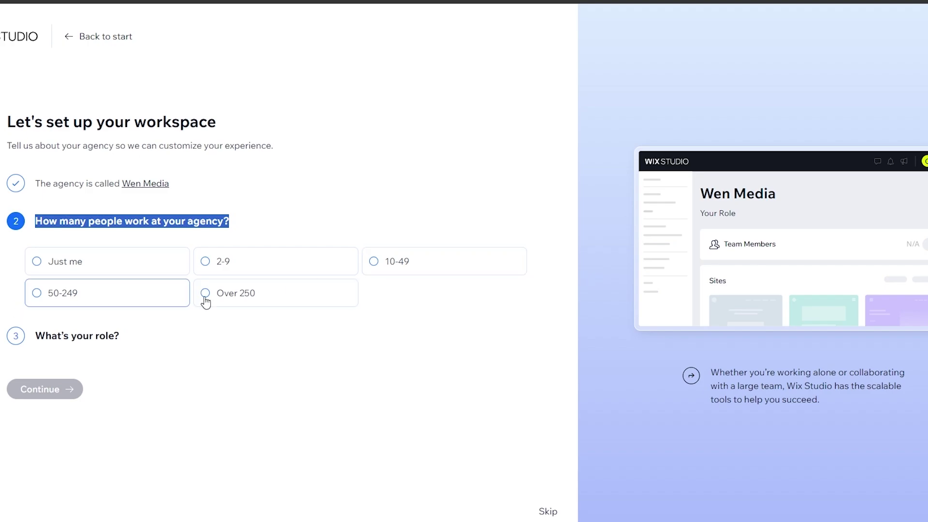
pyautogui.click(101, 260)
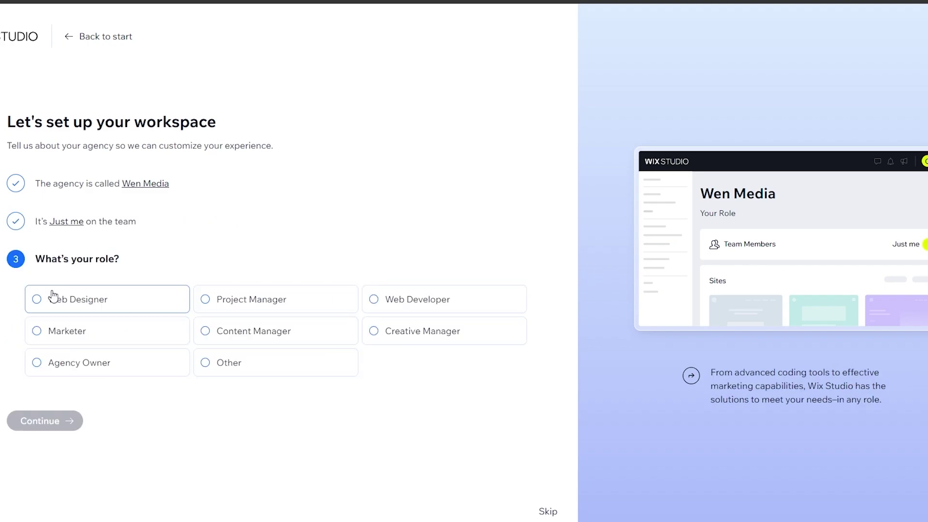
pyautogui.click(243, 314)
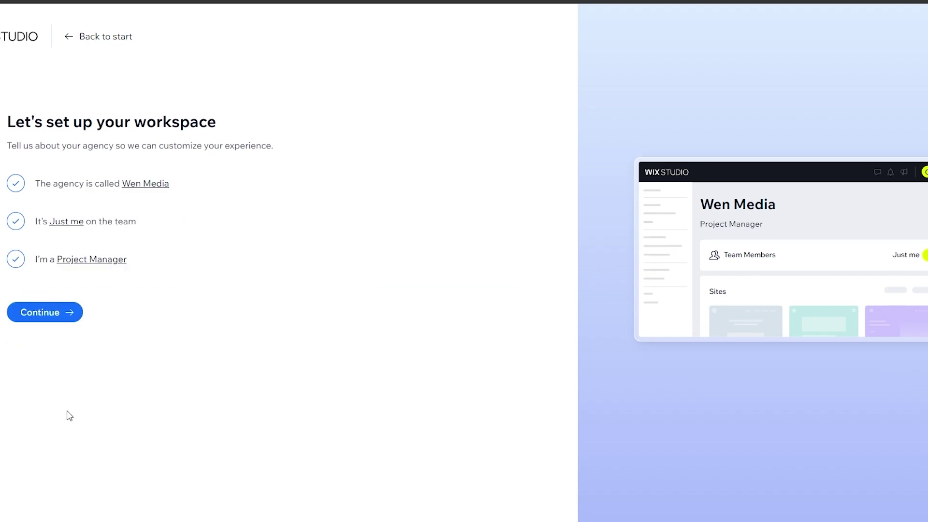
pyautogui.click(44, 314)
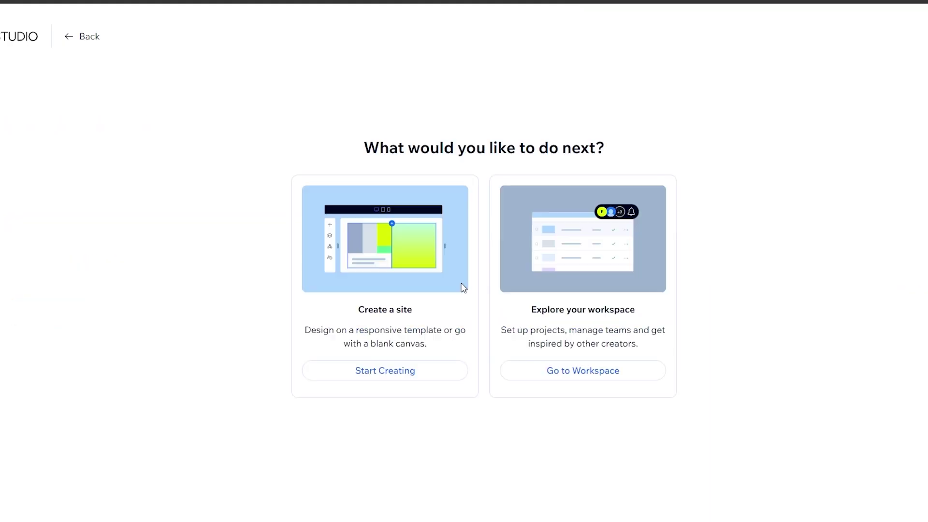
# Step: Pick Start Creating under Create a site to reach the All Templates gallery
pyautogui.moveTo(345, 315); pyautogui.dragTo(381, 320)
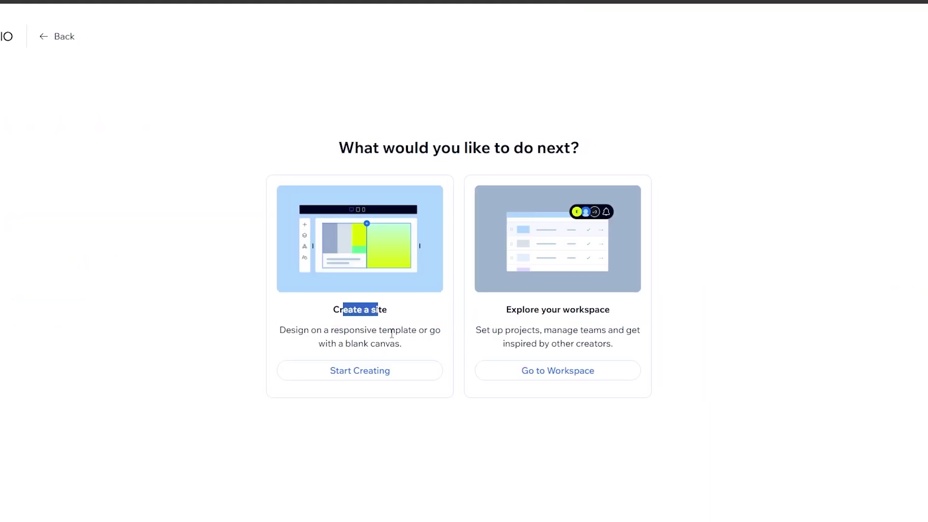
pyautogui.moveTo(556, 312); pyautogui.dragTo(621, 317)
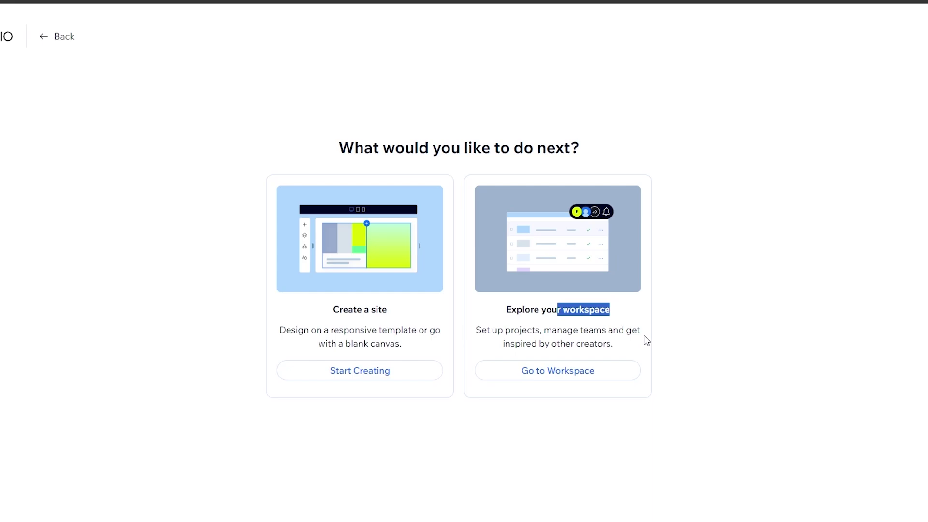
pyautogui.click(728, 289)
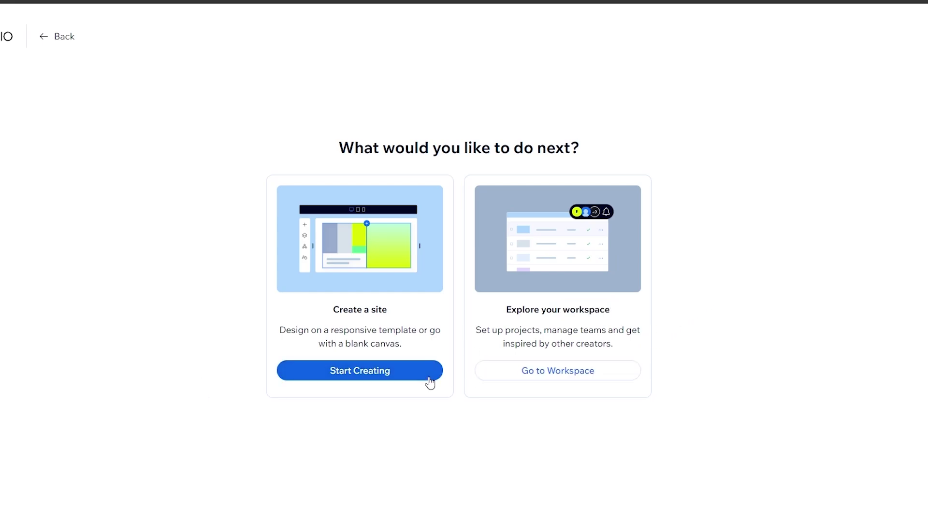
pyautogui.click(388, 379)
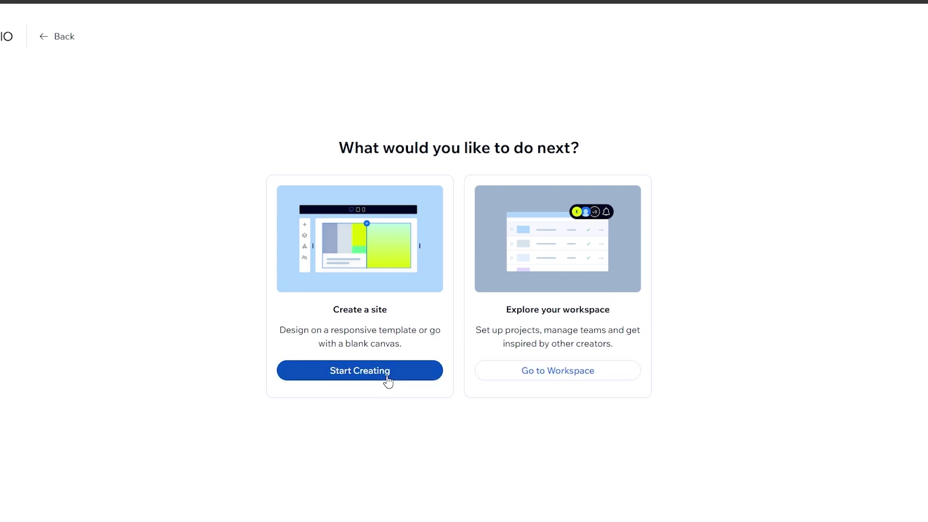
pyautogui.scroll(-5, 423, 200)
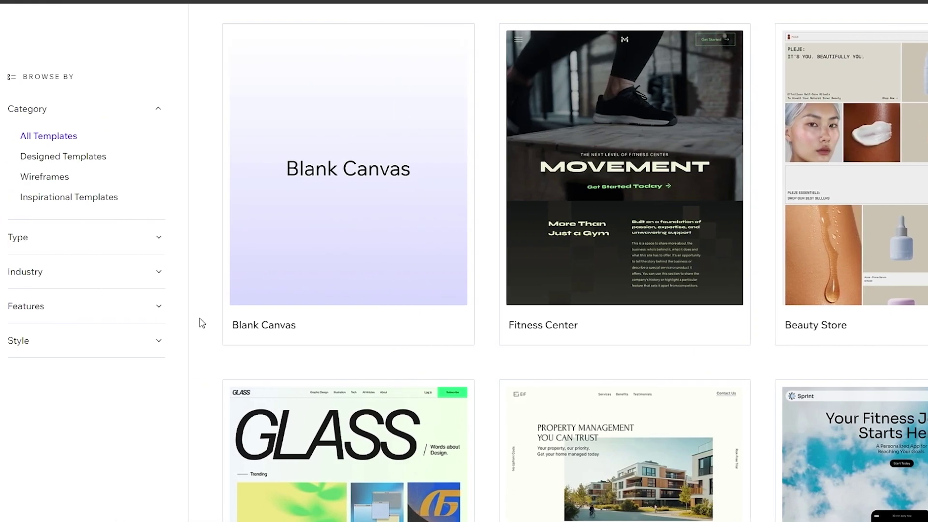
# Step: Expand and collapse the Type, Industry, Features and Style filter sections
pyautogui.click(35, 247)
pyautogui.click(53, 301)
pyautogui.click(50, 310)
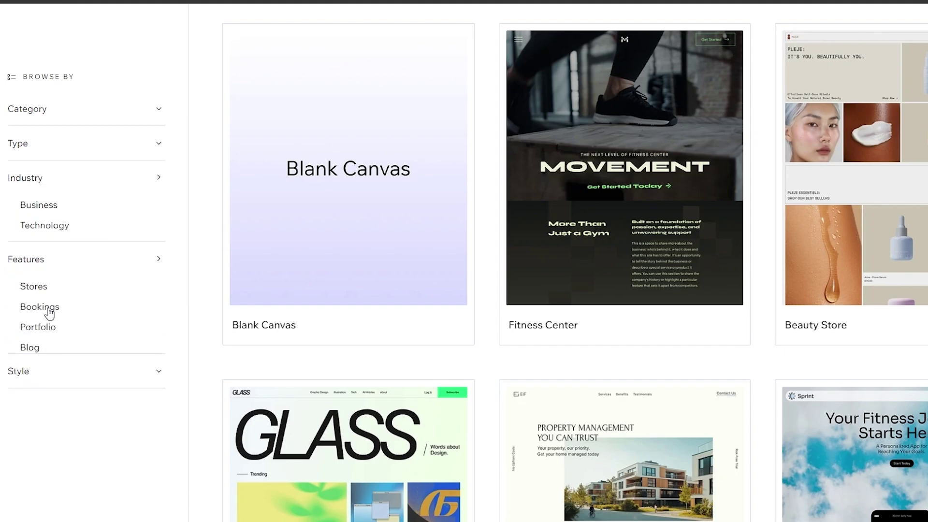
pyautogui.click(58, 400)
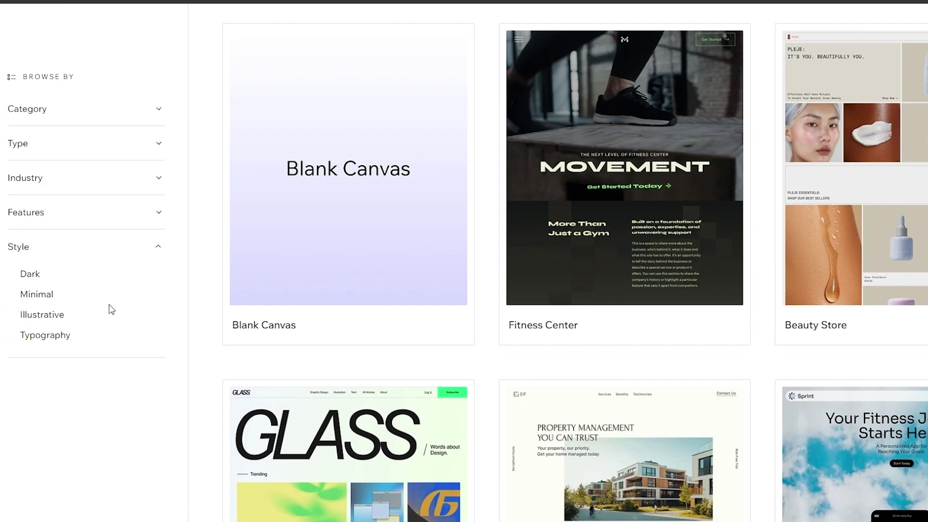
pyautogui.click(140, 249)
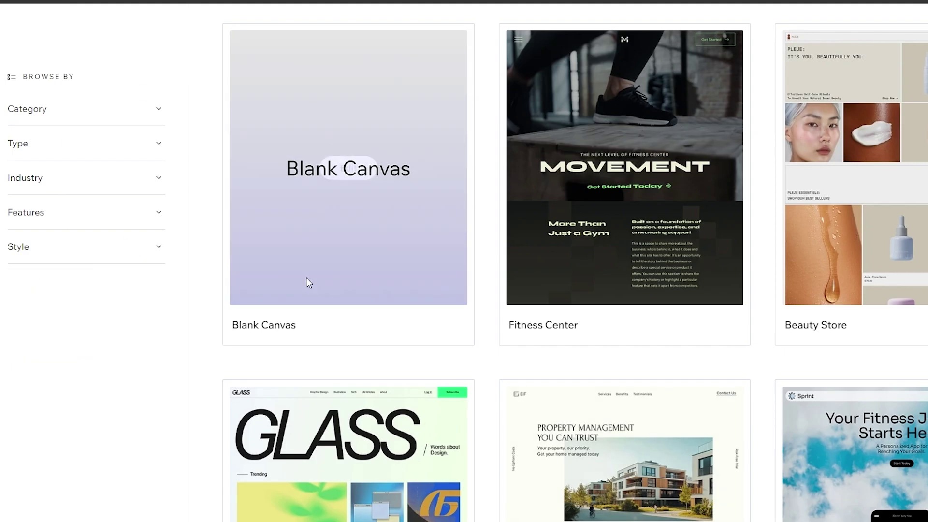
# Step: Scroll through the templates, then expand Category and Type to list Portfolio and other types
pyautogui.scroll(-15, 166, 353)
pyautogui.scroll(-20, 575, 263)
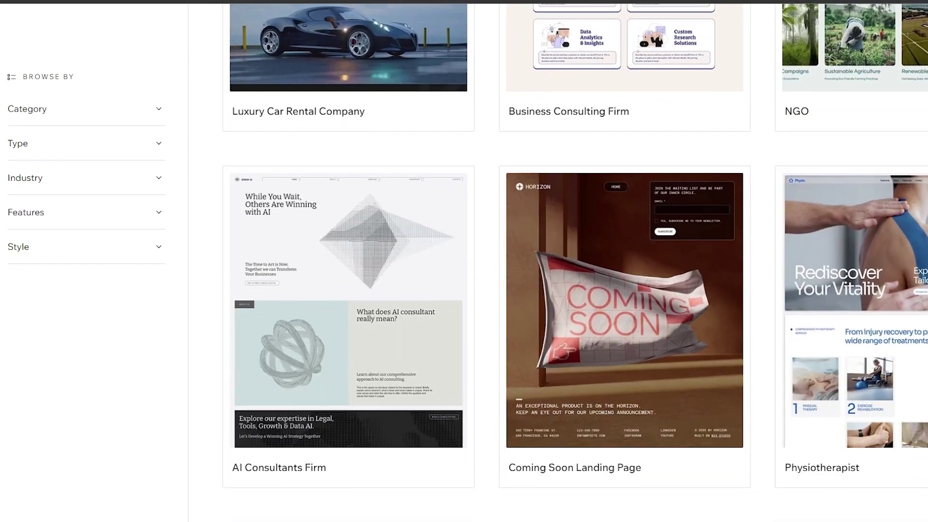
pyautogui.scroll(-15, 575, 263)
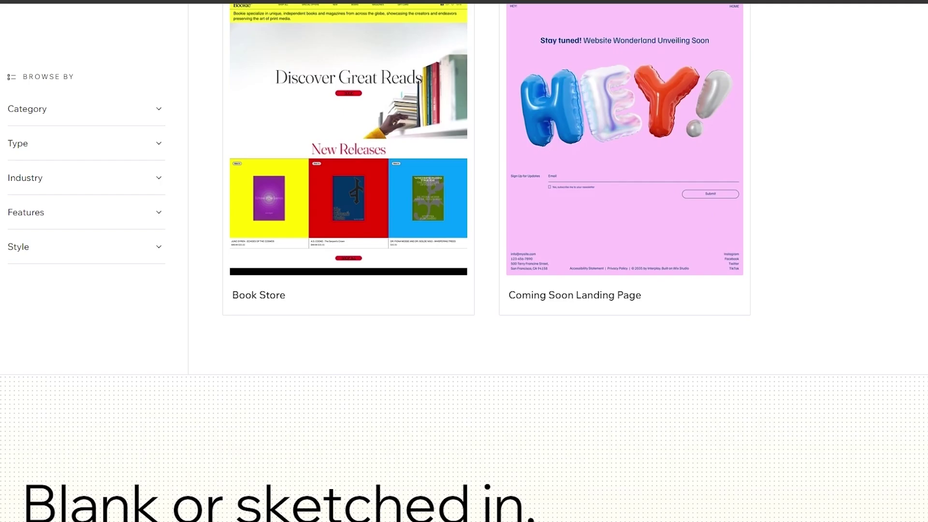
pyautogui.scroll(-5, 558, 263)
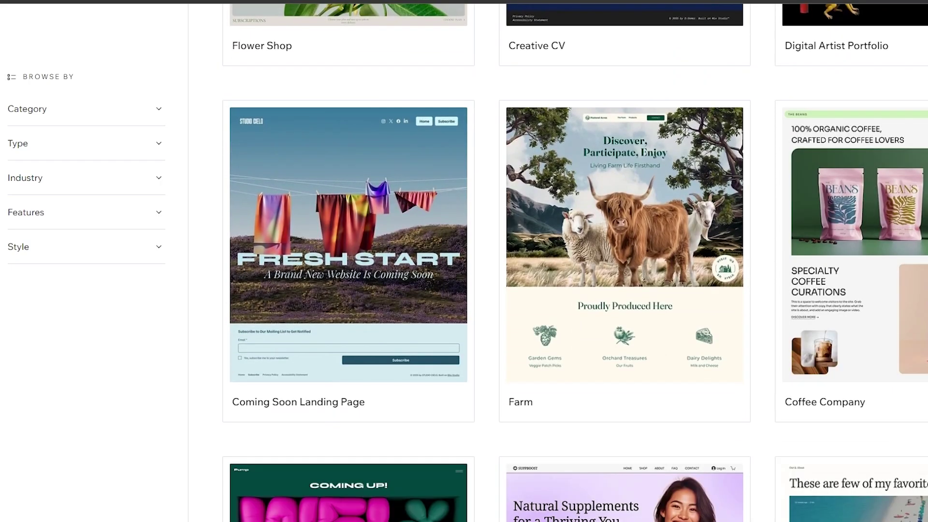
pyautogui.scroll(20, 558, 263)
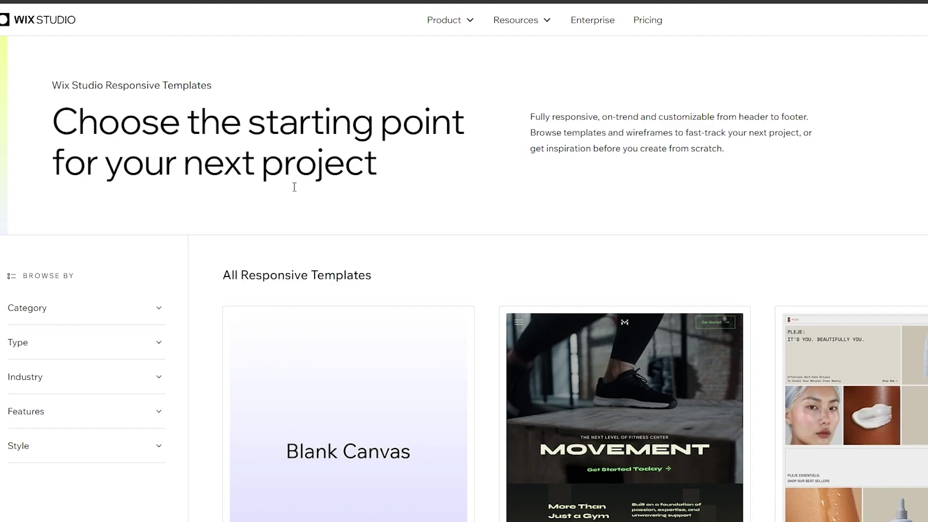
pyautogui.scroll(-5, 216, 249)
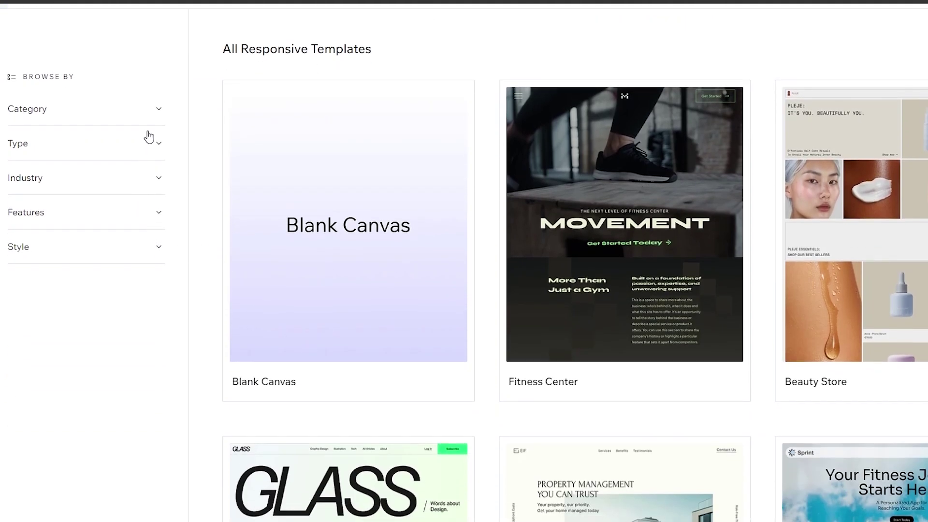
pyautogui.click(158, 119)
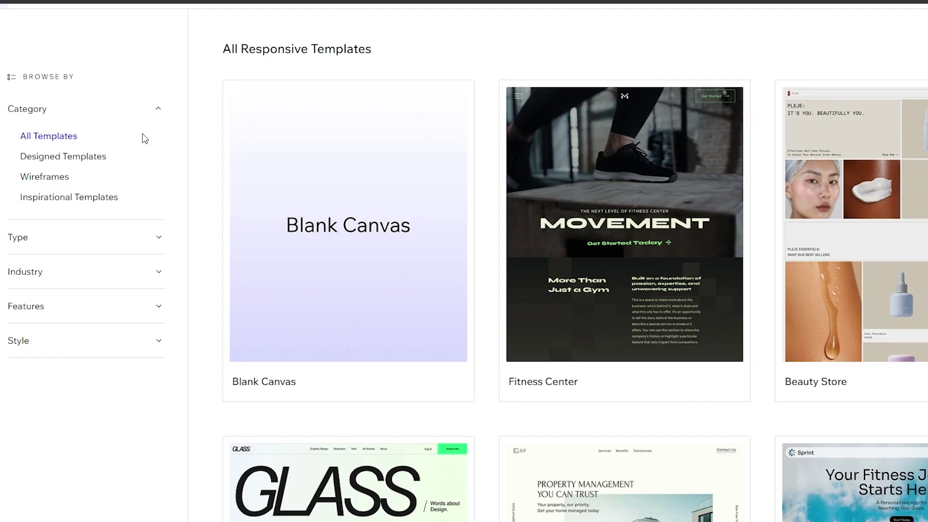
pyautogui.click(142, 238)
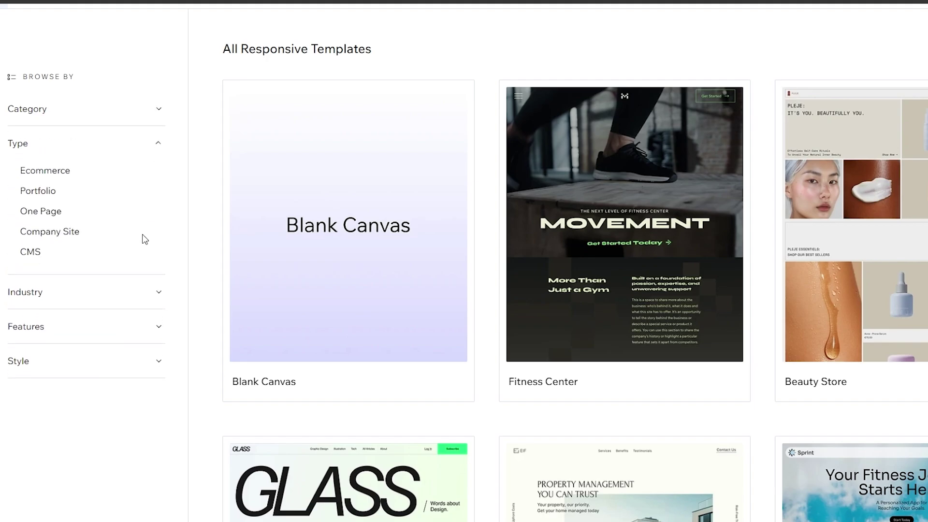
# Step: Filter the gallery to Portfolio templates and scroll through the results
pyautogui.click(39, 193)
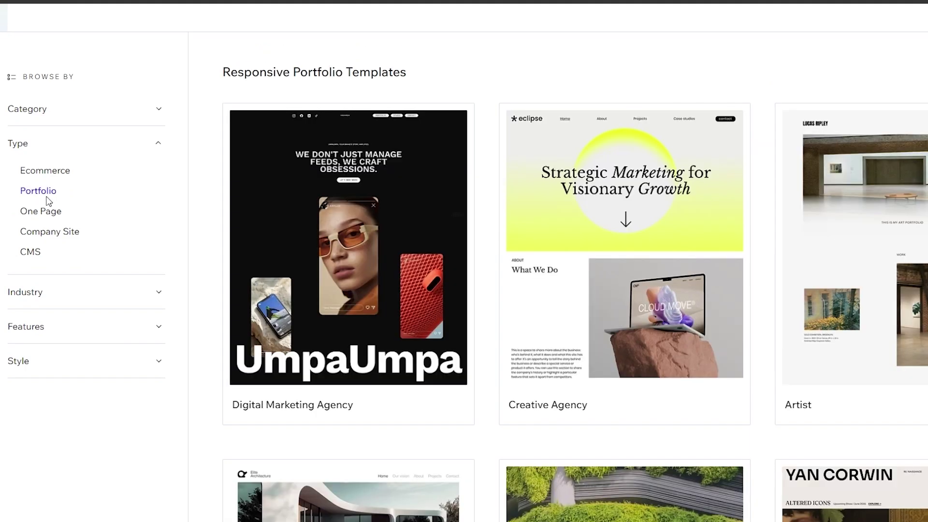
pyautogui.scroll(-2, 45, 197)
pyautogui.scroll(-10, 490, 261)
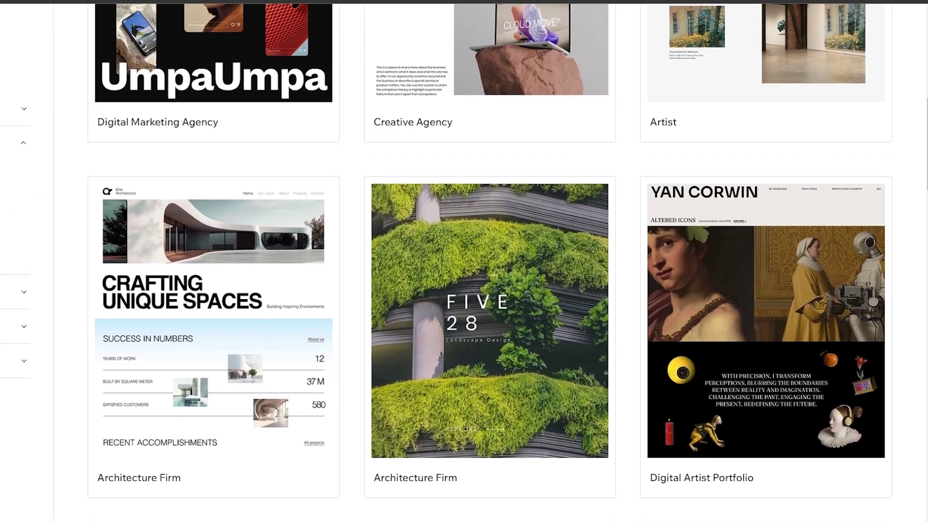
pyautogui.scroll(-8, 491, 261)
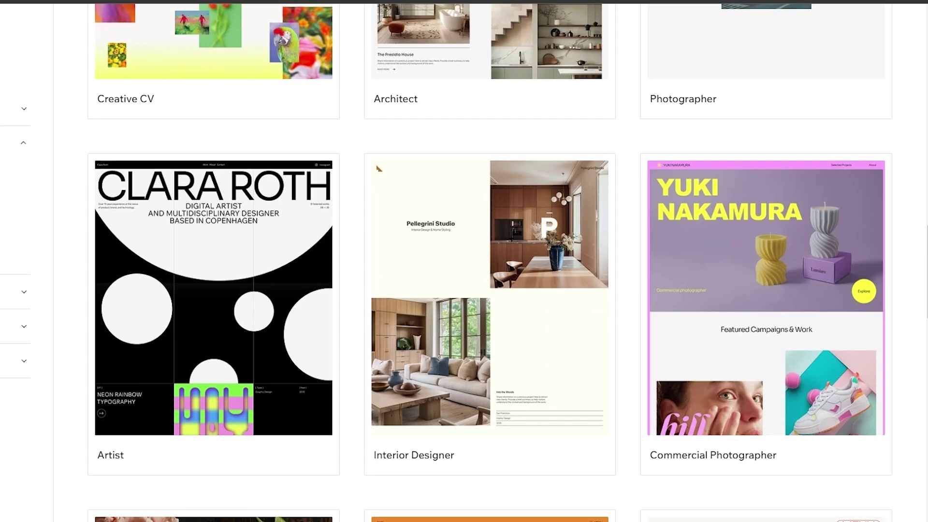
pyautogui.scroll(-8, 490, 261)
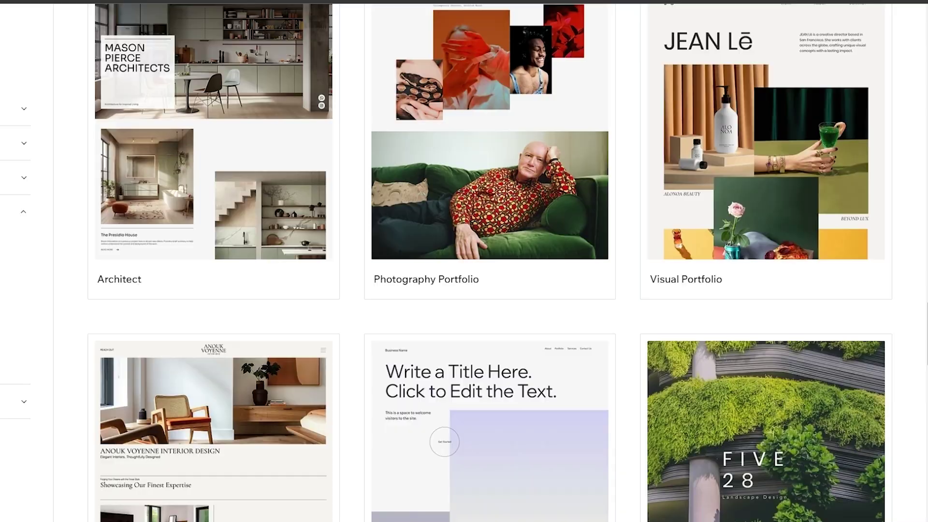
pyautogui.scroll(5, 490, 261)
pyautogui.scroll(10, 491, 261)
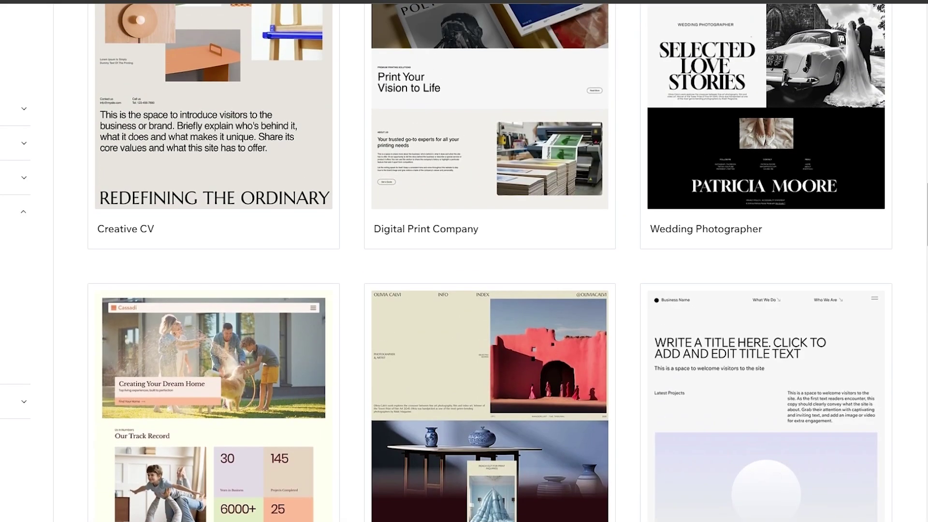
pyautogui.scroll(-5, 490, 261)
pyautogui.moveTo(824, 244)
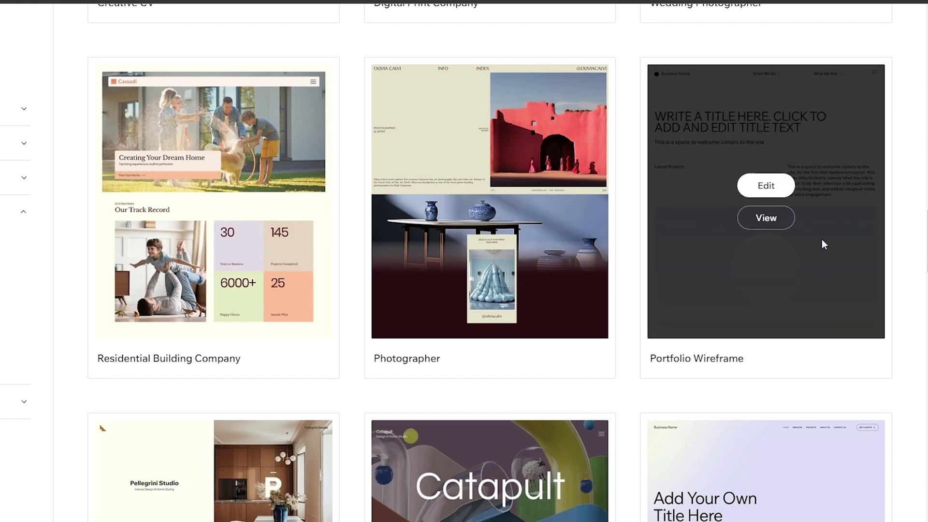
pyautogui.scroll(-14, 799, 284)
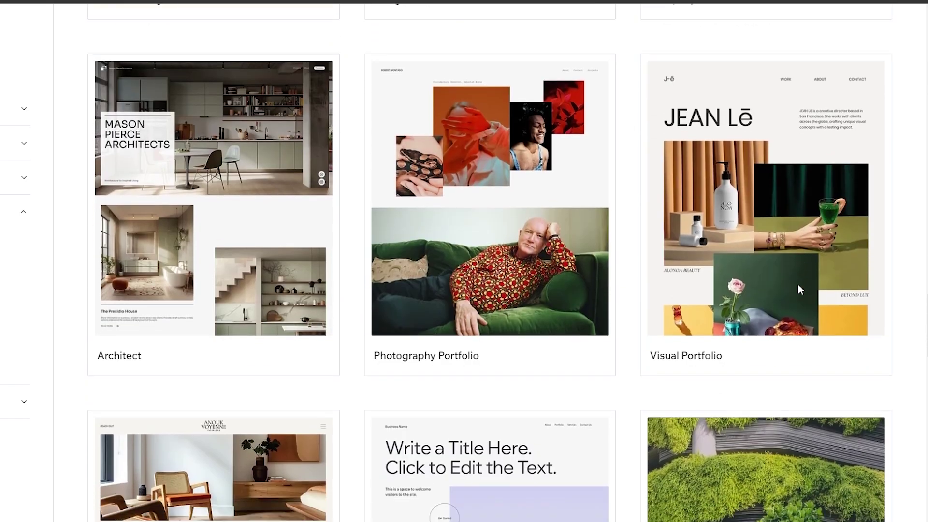
pyautogui.scroll(7, 798, 283)
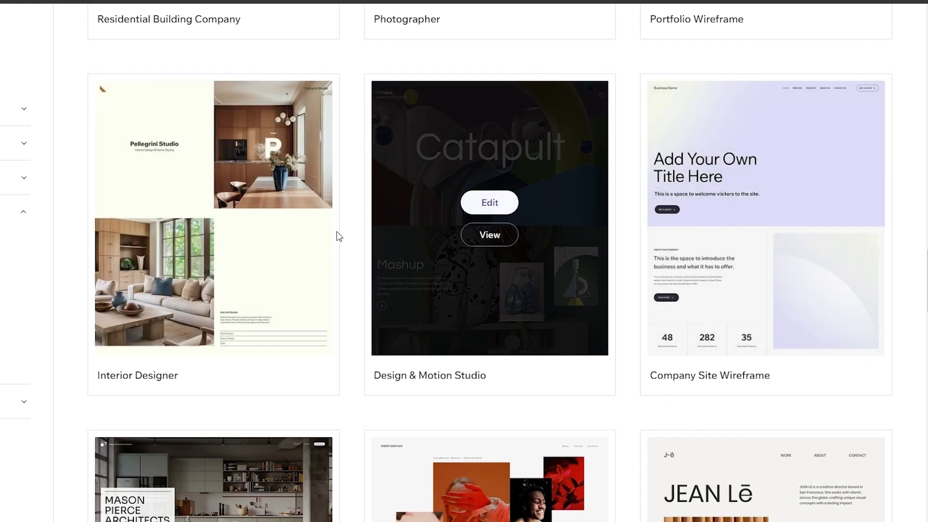
pyautogui.scroll(-14, 537, 323)
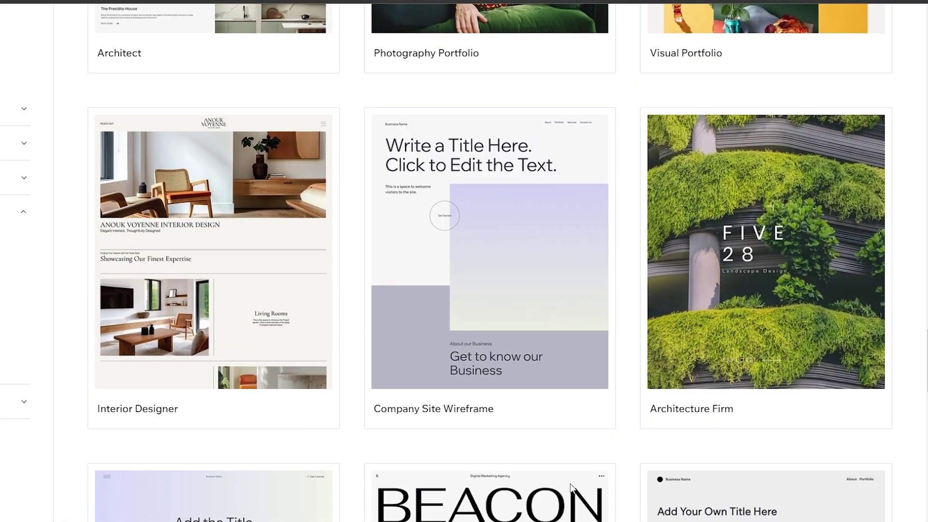
# Step: Find the Creative Agency template and open its live preview
pyautogui.moveTo(401, 375)
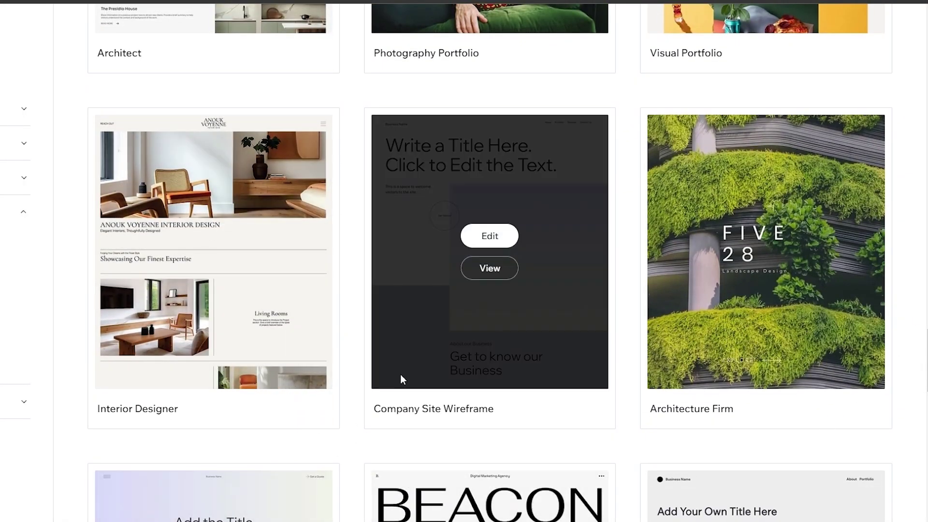
pyautogui.scroll(-2, 400, 374)
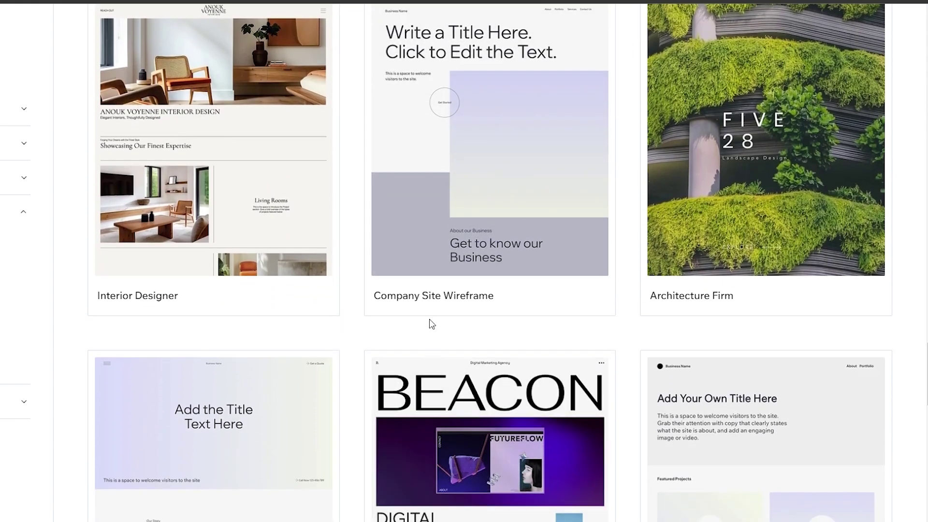
pyautogui.scroll(-5, 428, 306)
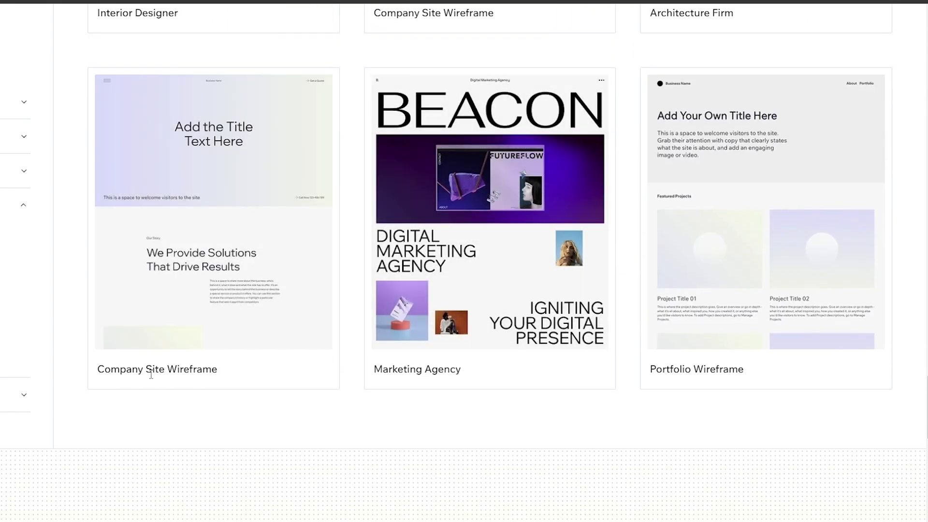
pyautogui.moveTo(153, 373); pyautogui.dragTo(236, 393)
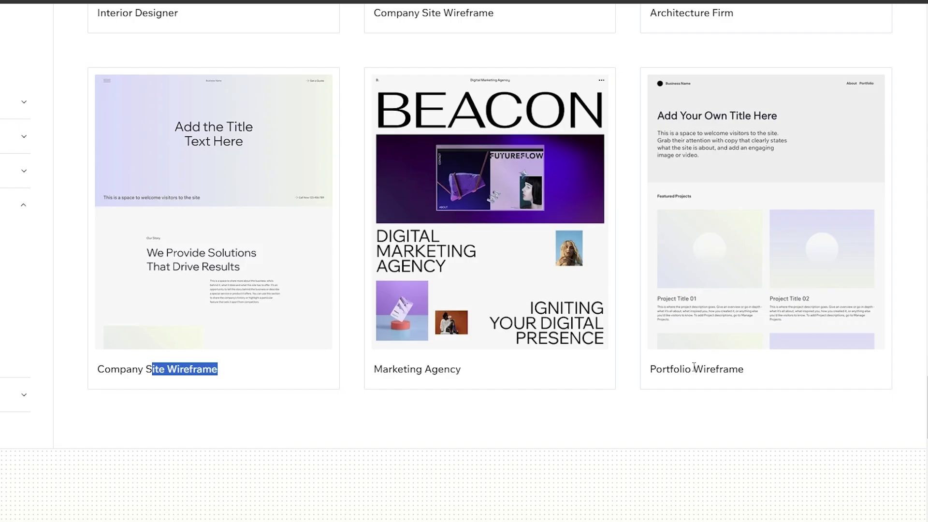
pyautogui.scroll(19, 694, 367)
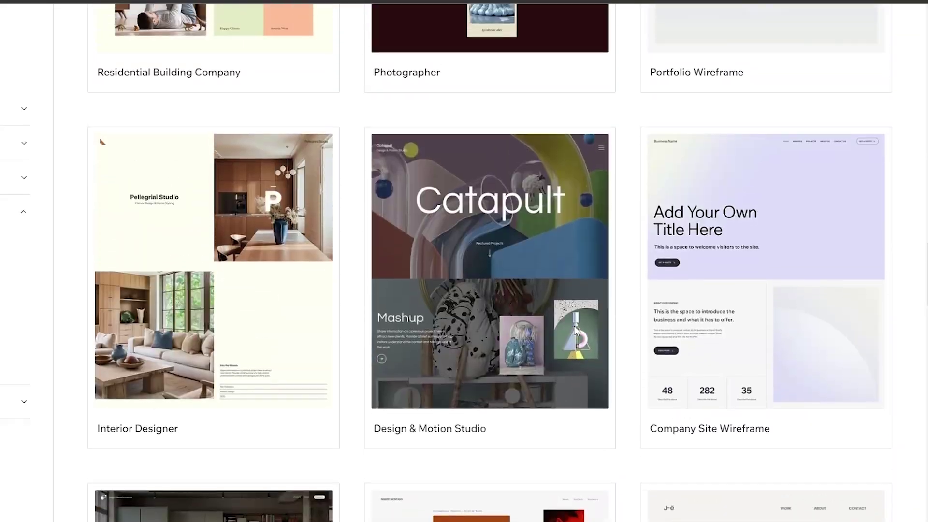
pyautogui.scroll(8, 574, 327)
pyautogui.scroll(6, 477, 172)
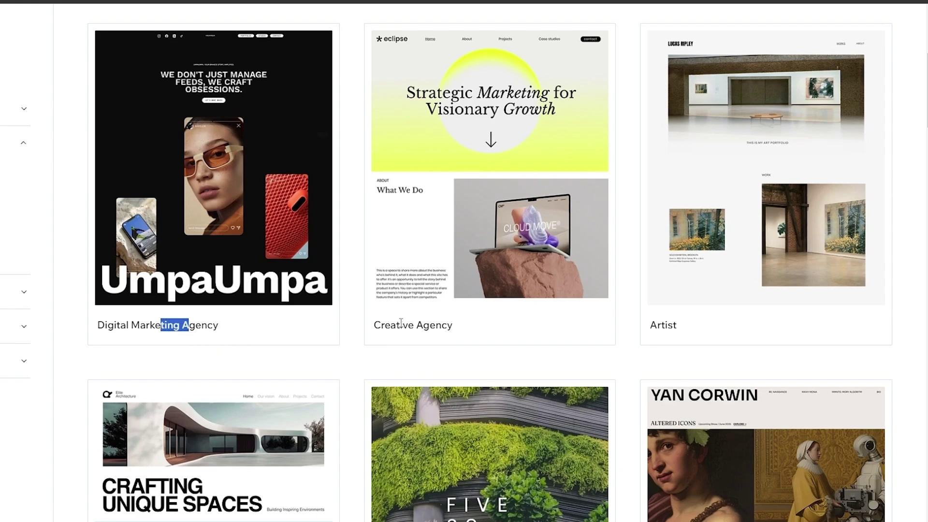
pyautogui.moveTo(401, 324); pyautogui.dragTo(515, 333)
pyautogui.moveTo(406, 132)
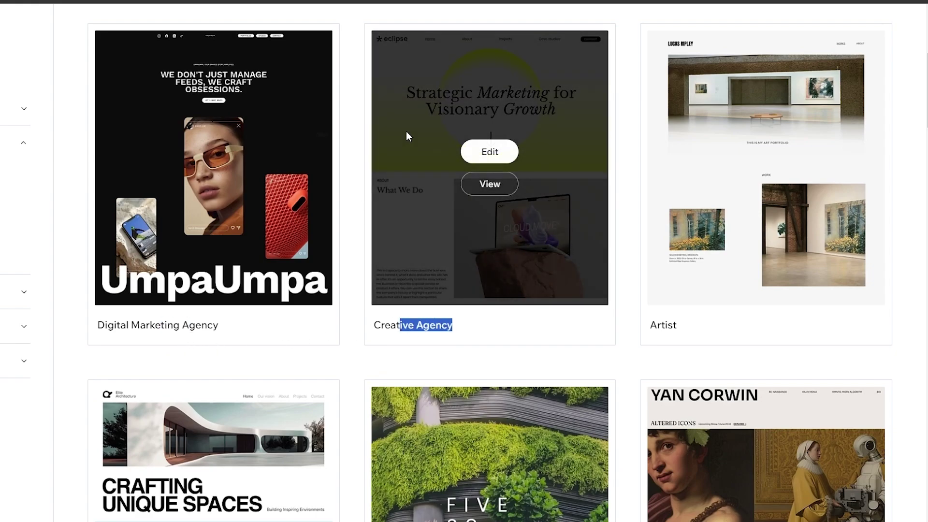
pyautogui.click(500, 187)
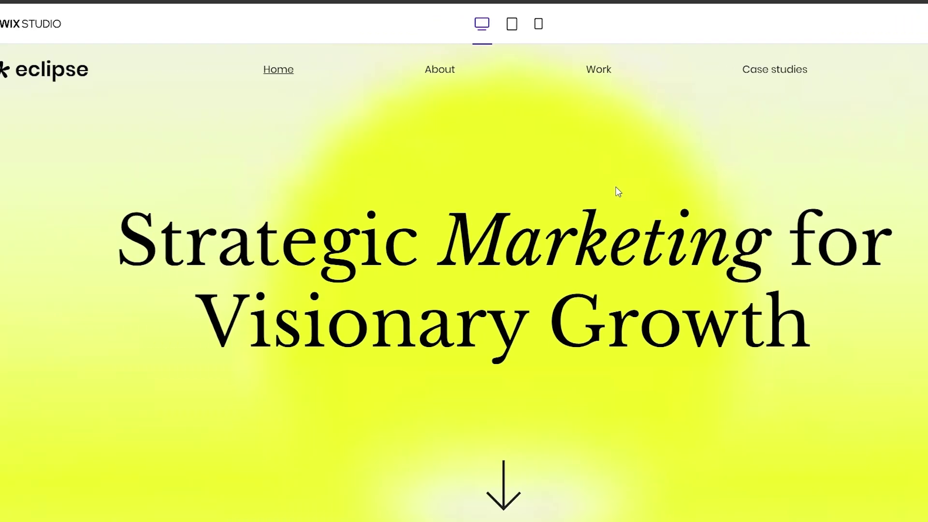
# Step: Review the eclipse preview from hero to case study, then choose Edit Template
pyautogui.scroll(-7, 111, 231)
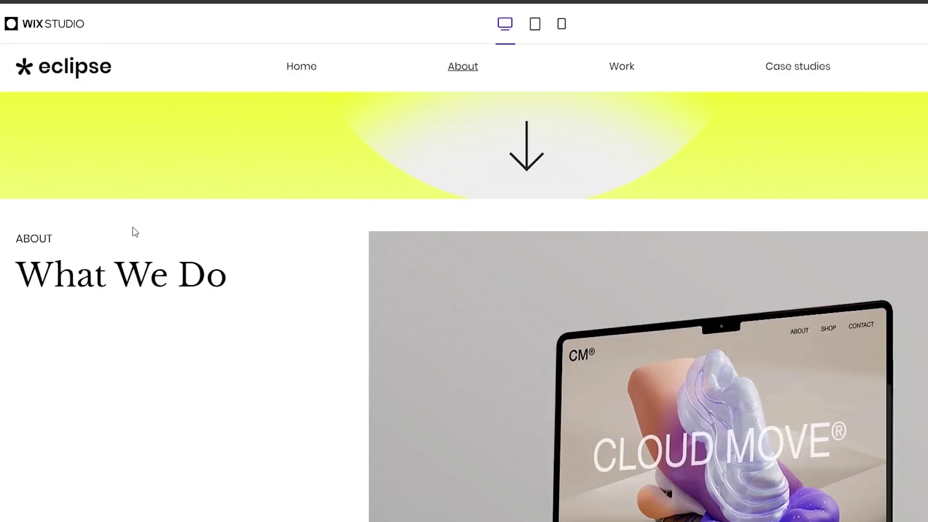
pyautogui.scroll(5, 135, 233)
pyautogui.scroll(-5, 135, 233)
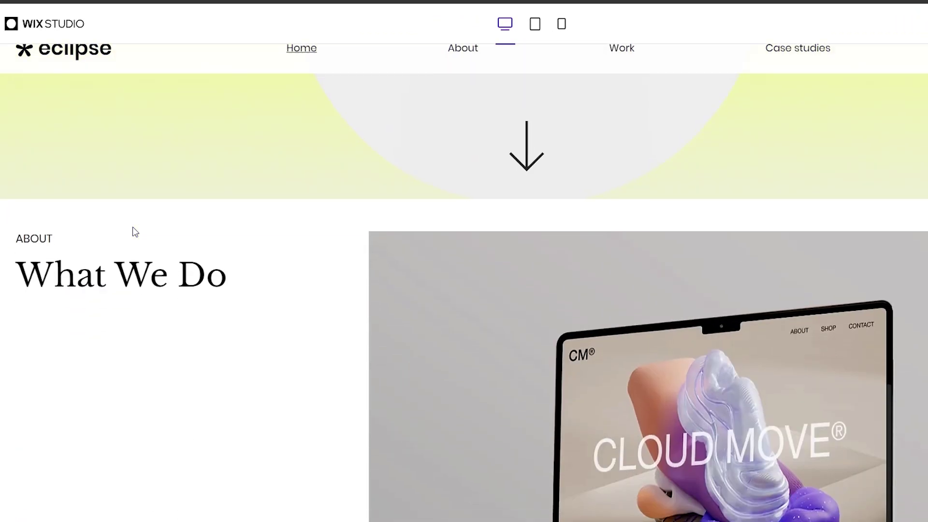
pyautogui.scroll(-8, 135, 232)
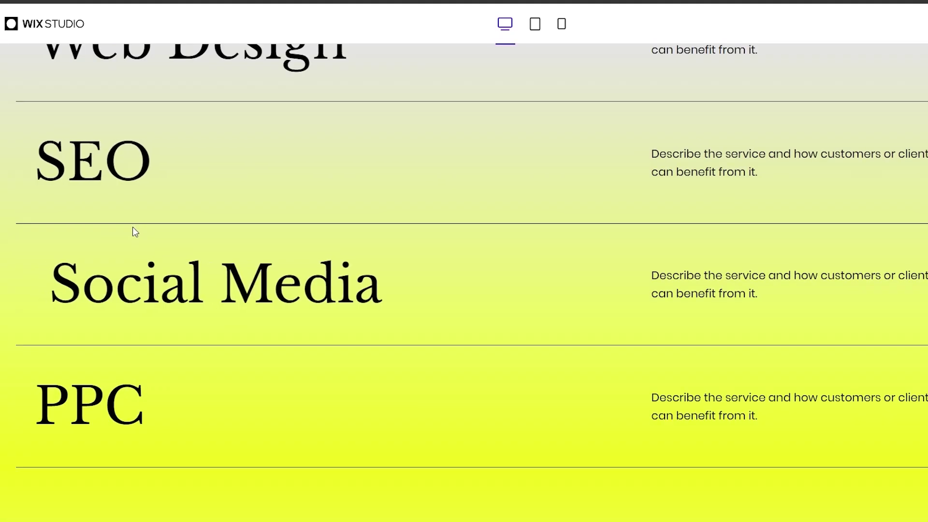
pyautogui.scroll(-10, 134, 230)
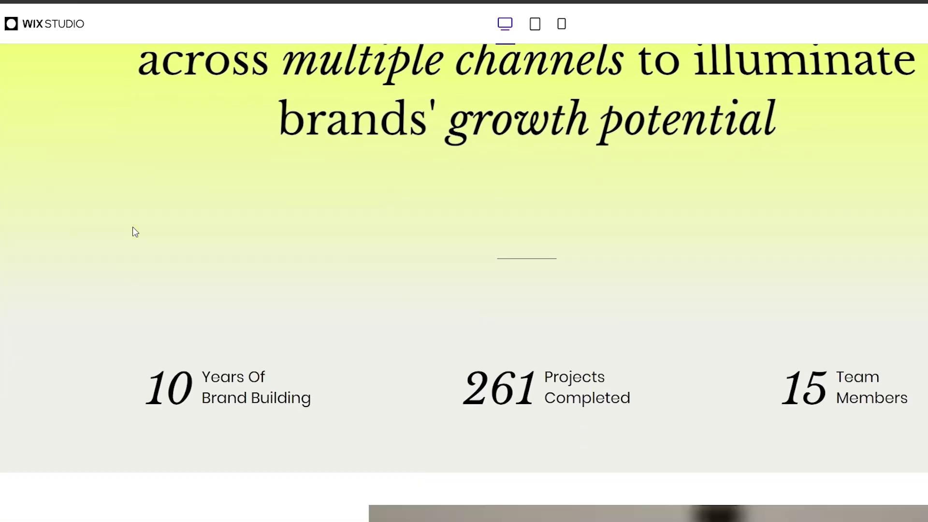
pyautogui.scroll(-8, 135, 233)
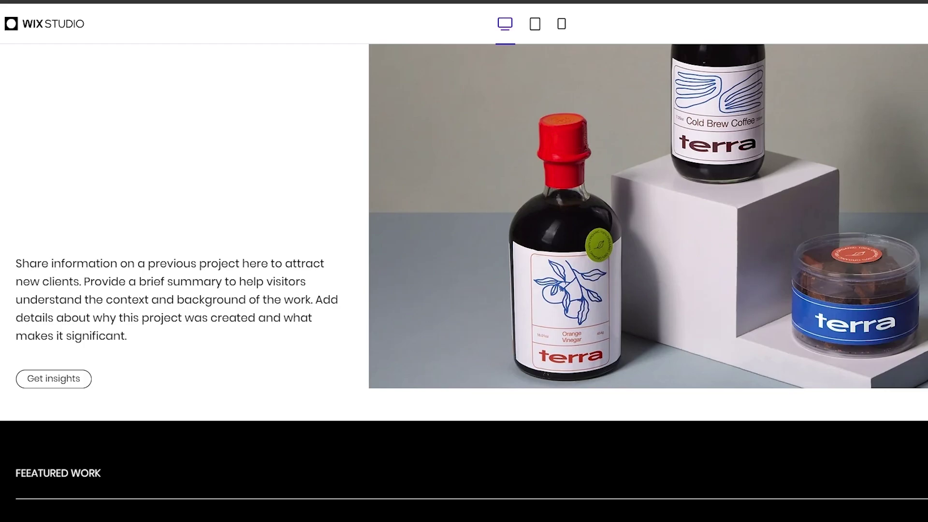
pyautogui.scroll(20, 464, 283)
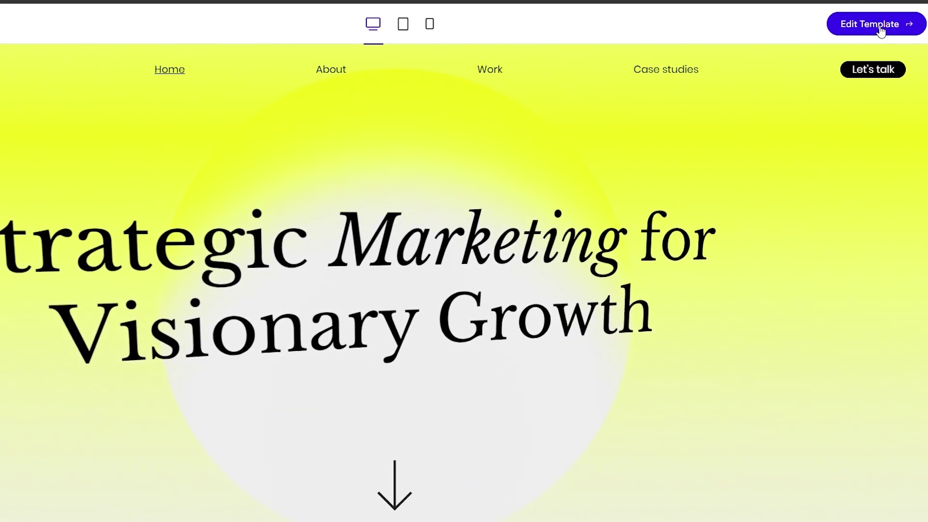
pyautogui.click(881, 29)
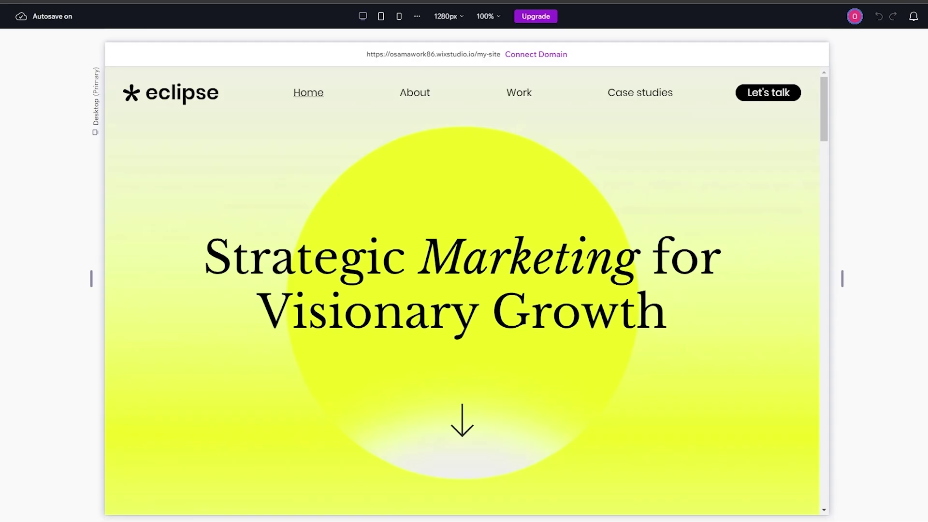
# Step: Scroll the loaded eclipse Home page canvas and return to the top hero section
pyautogui.scroll(-10, 858, 228)
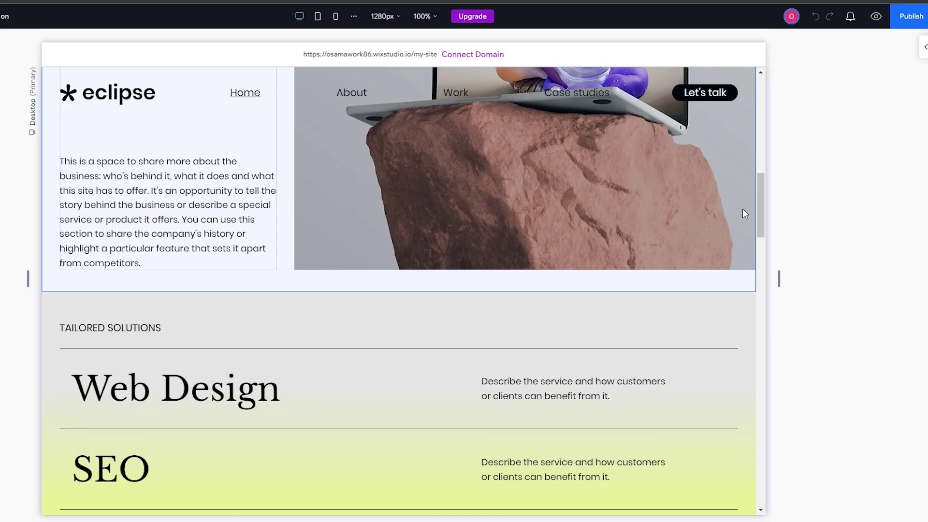
pyautogui.moveTo(763, 187); pyautogui.dragTo(747, 76)
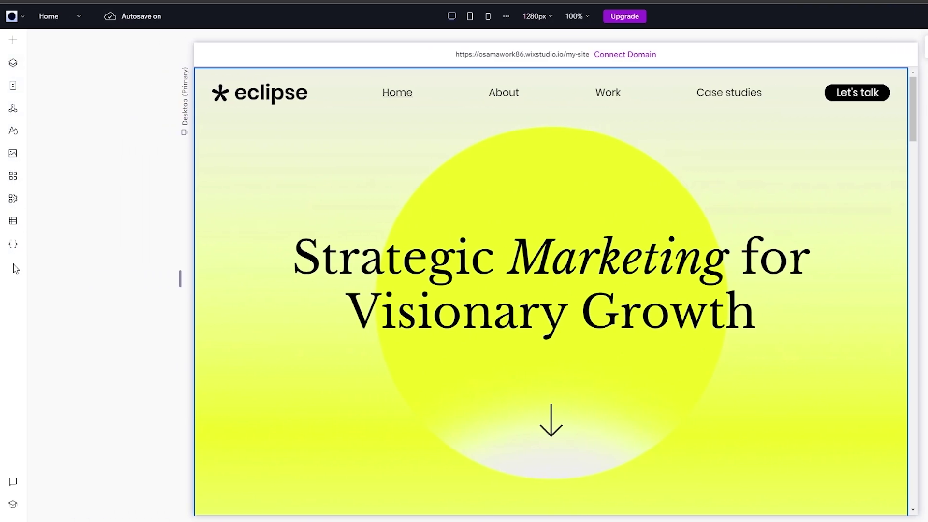
# Step: Look through the Pages, shared headers and footers, typography and image panels
pyautogui.click(13, 63)
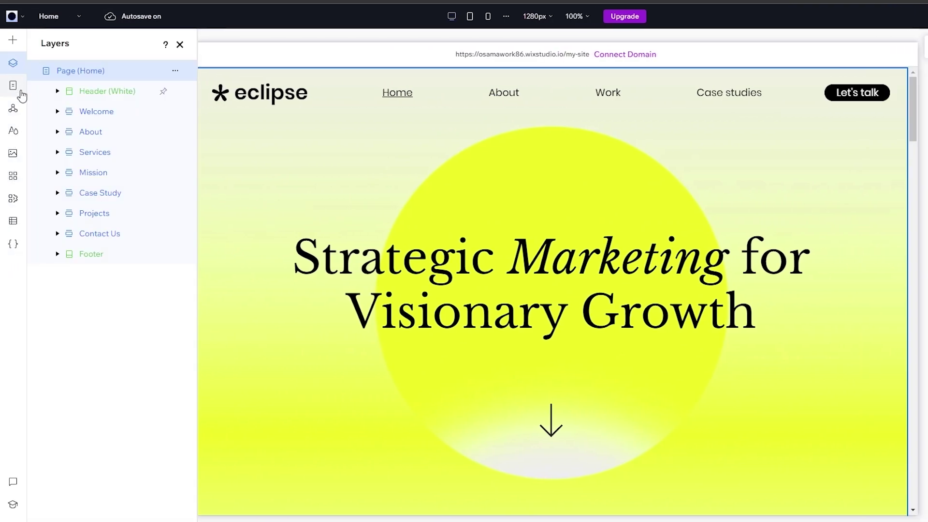
pyautogui.click(22, 94)
pyautogui.click(14, 107)
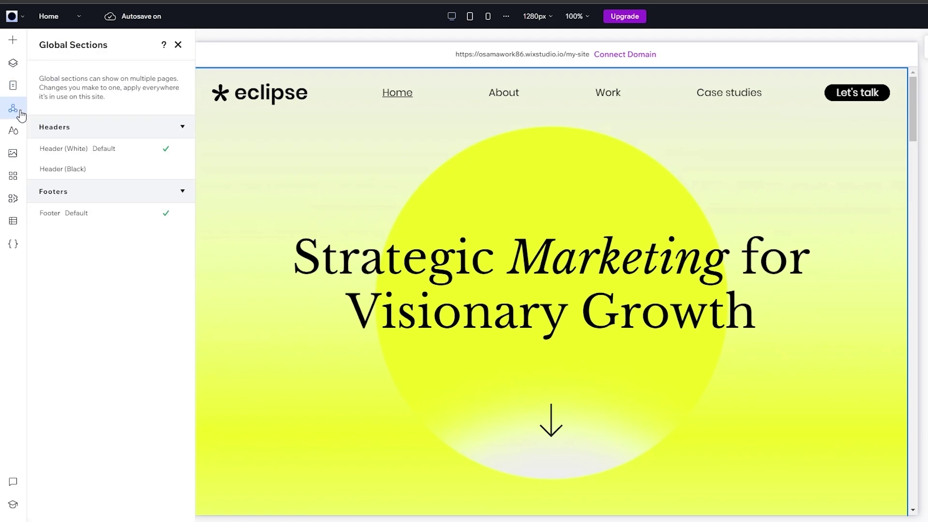
pyautogui.click(16, 132)
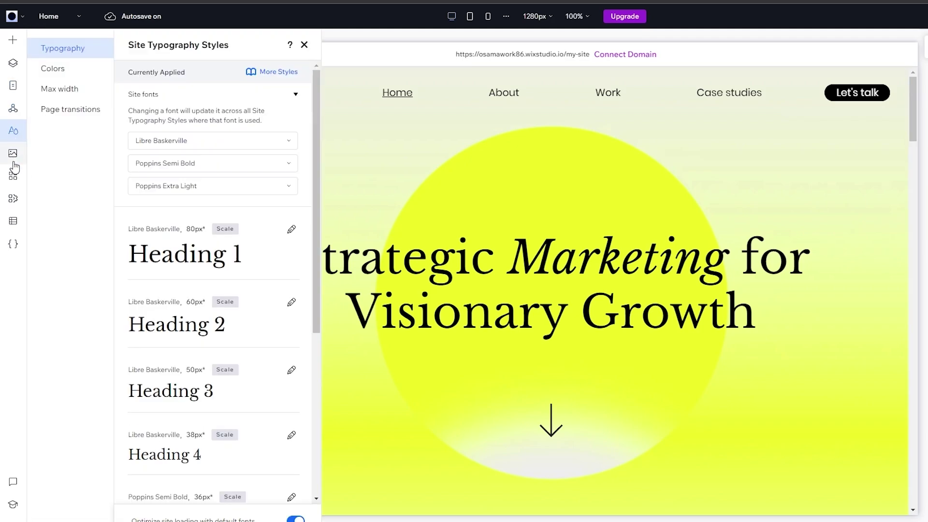
pyautogui.click(14, 159)
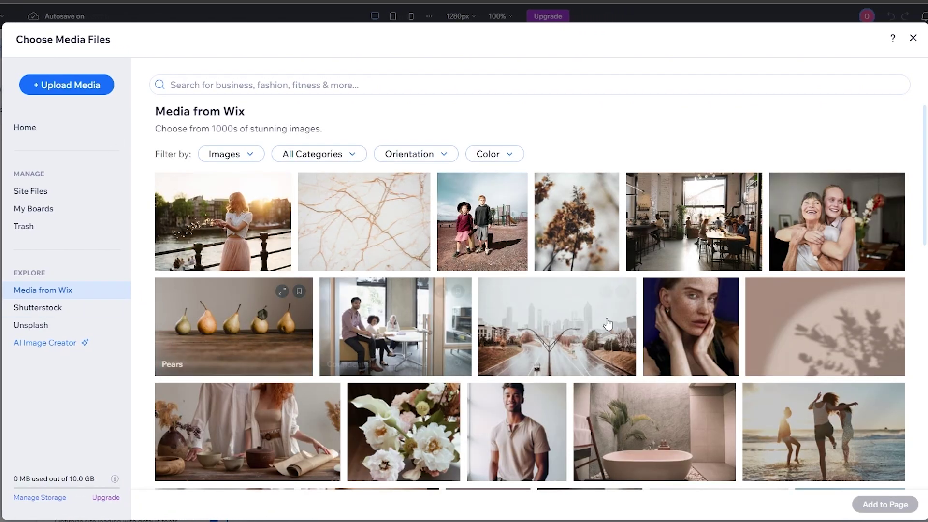
# Step: Close the media chooser, check the app and business panels, then show the Layers outline
pyautogui.scroll(-5, 755, 322)
pyautogui.scroll(-1, 754, 322)
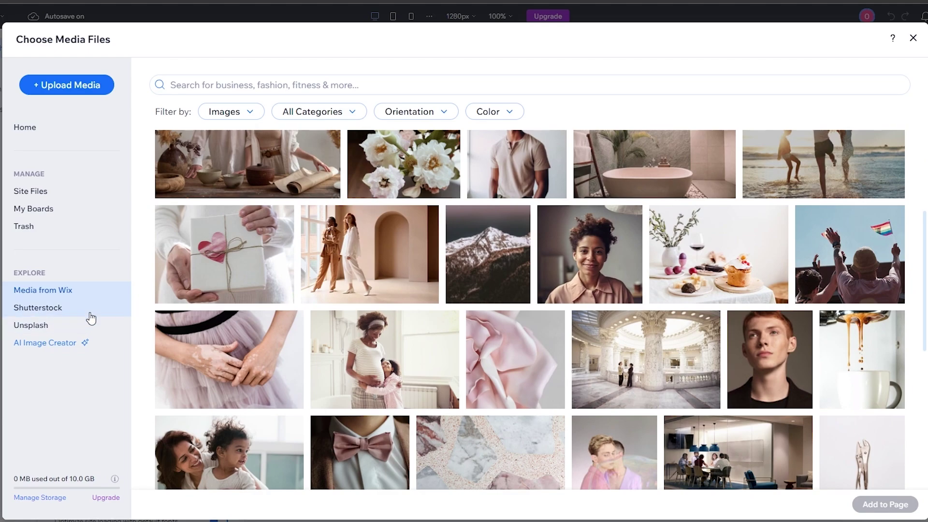
pyautogui.click(913, 37)
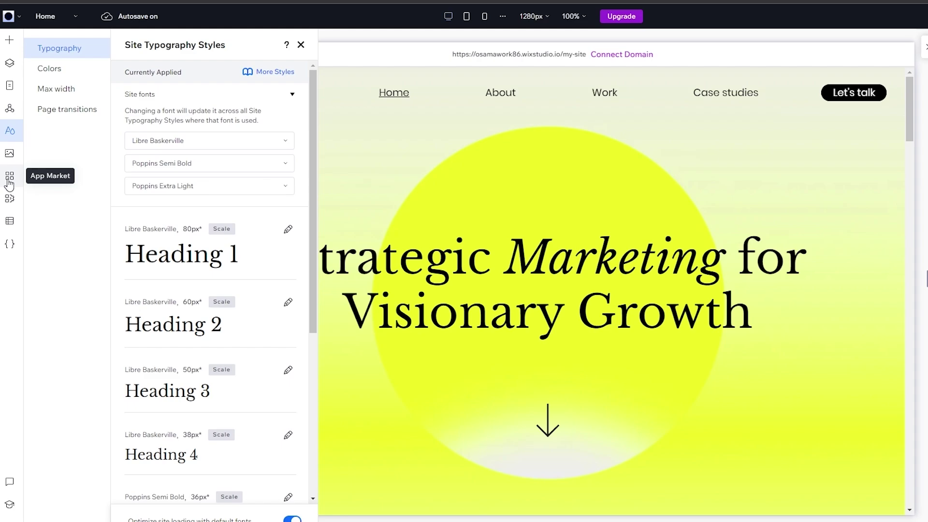
pyautogui.click(9, 180)
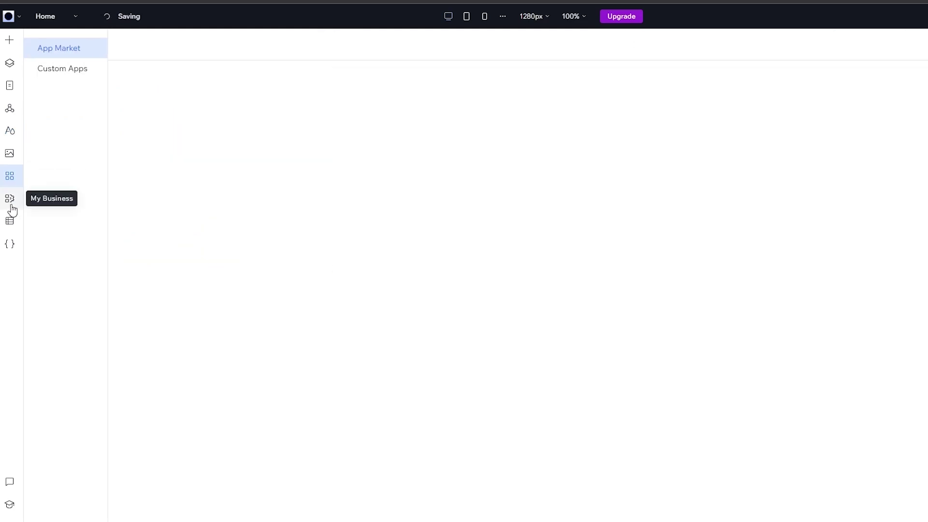
pyautogui.click(11, 206)
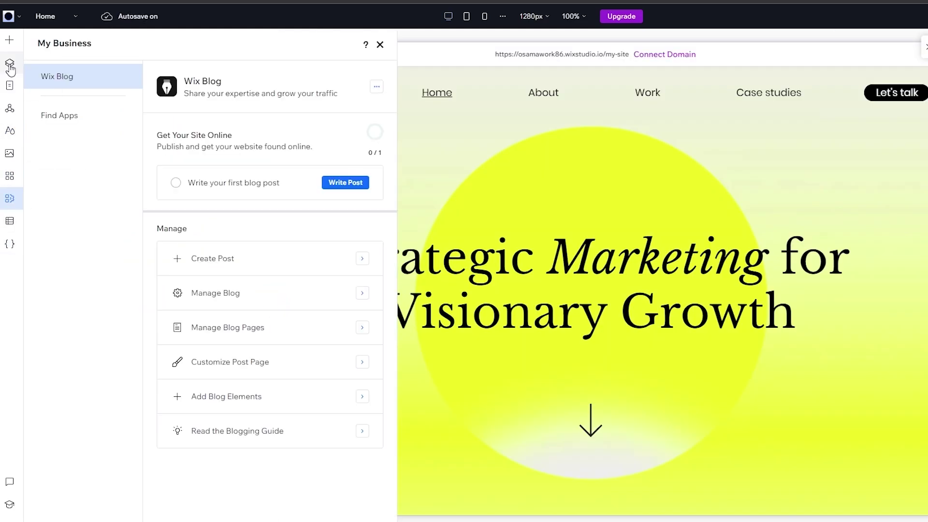
pyautogui.click(10, 64)
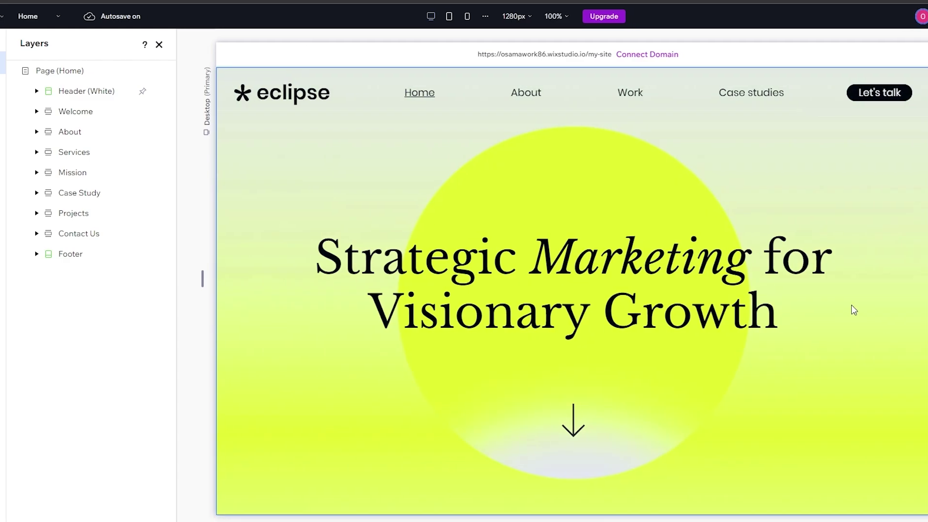
# Step: Scroll to the Services section and select the services repeater and its Web Design entry
pyautogui.scroll(-7, 732, 347)
pyautogui.scroll(-3, 449, 338)
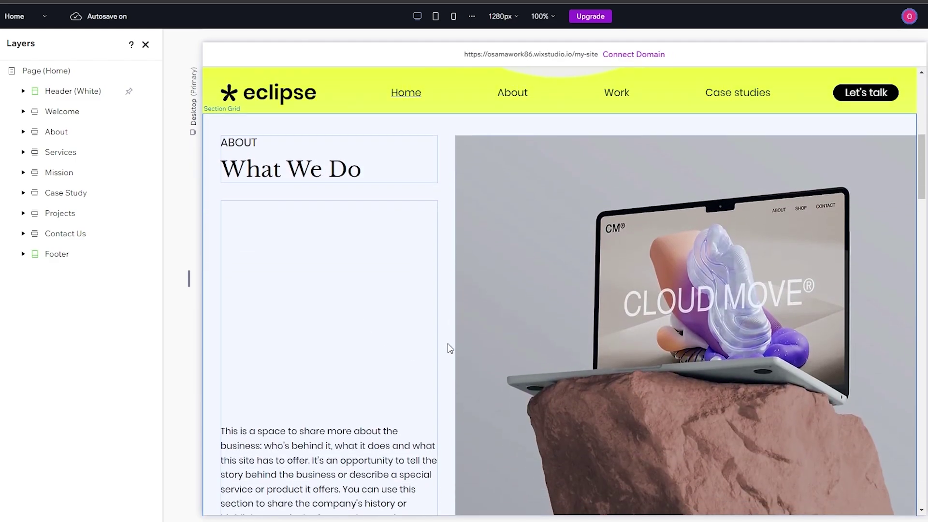
pyautogui.scroll(-4, 448, 347)
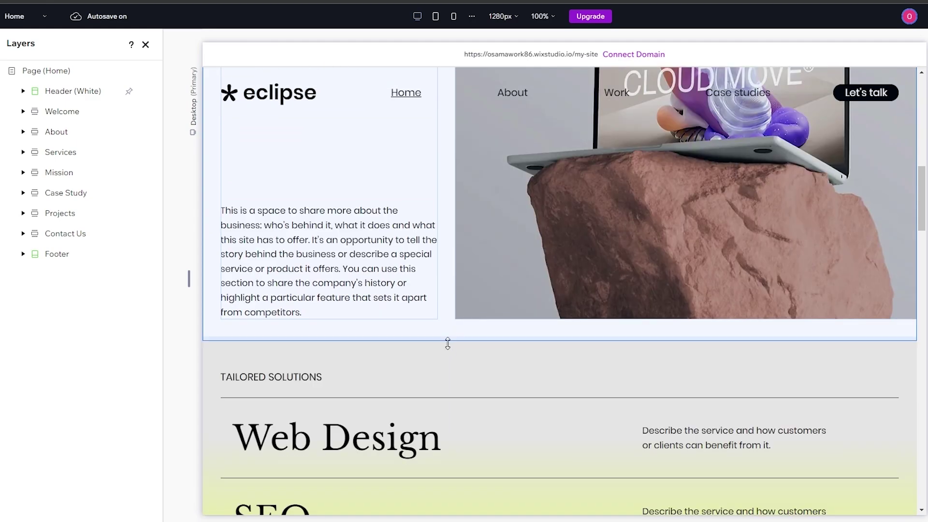
pyautogui.scroll(-10, 430, 399)
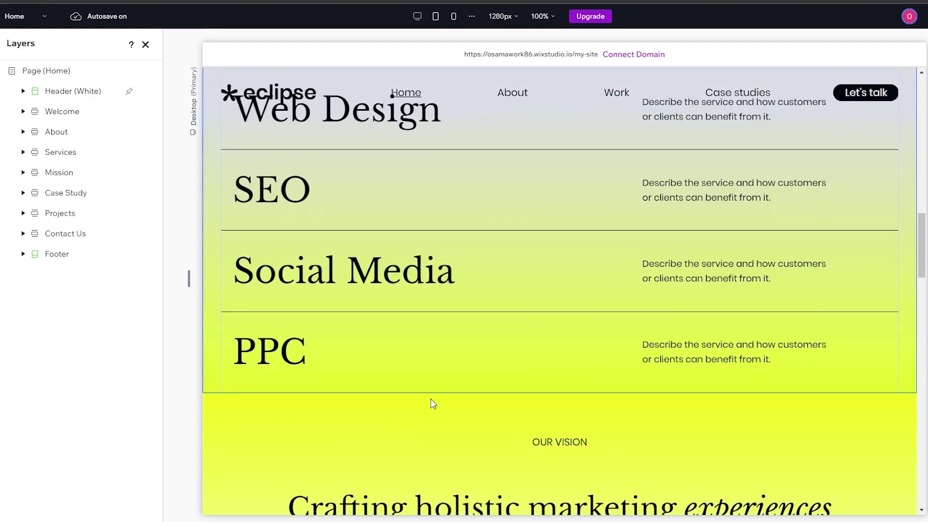
pyautogui.click(346, 251)
pyautogui.click(261, 241)
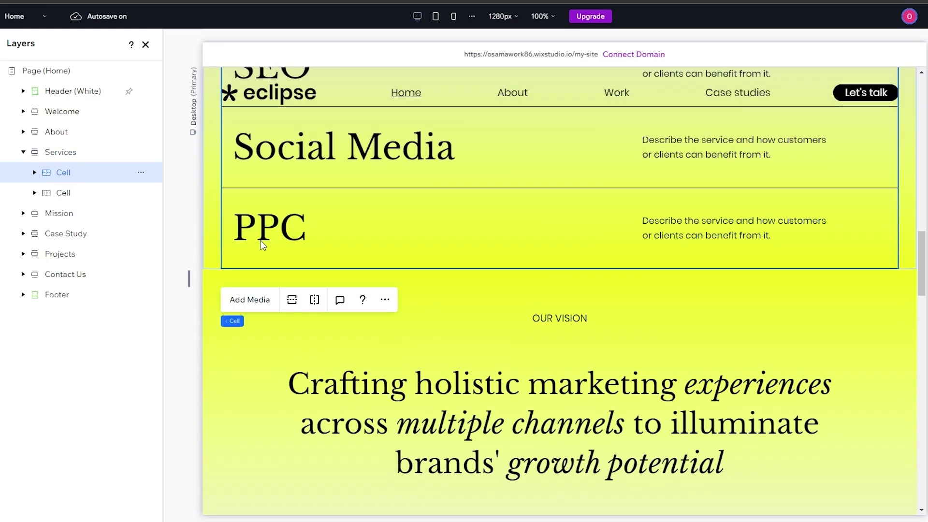
pyautogui.click(477, 209)
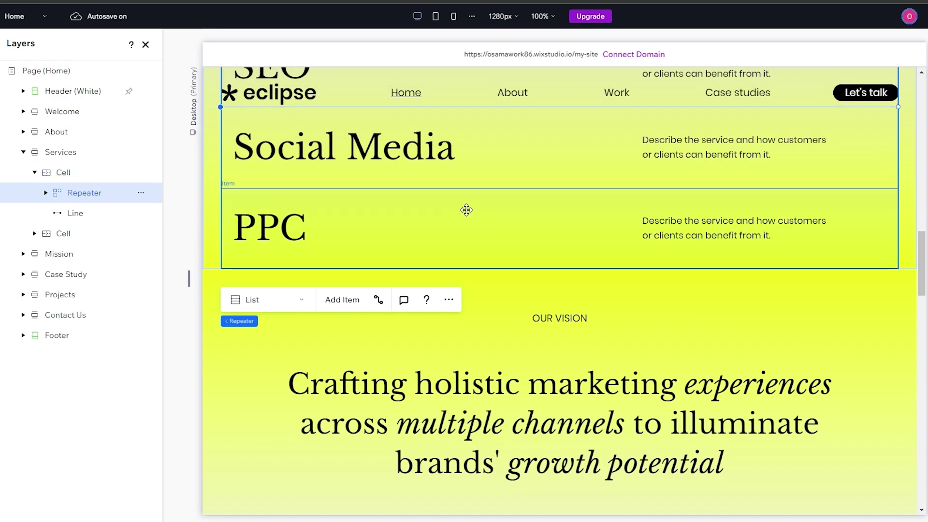
pyautogui.scroll(6, 460, 286)
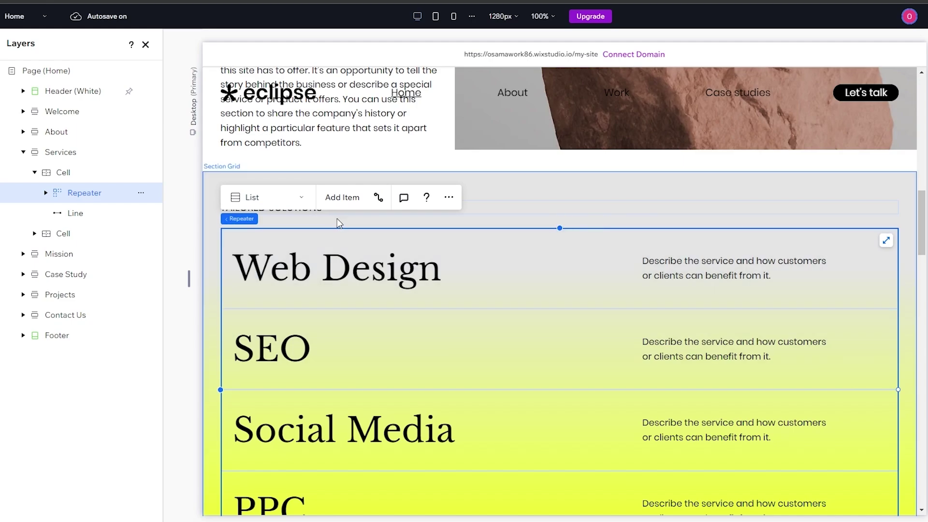
pyautogui.click(307, 273)
pyautogui.click(560, 259)
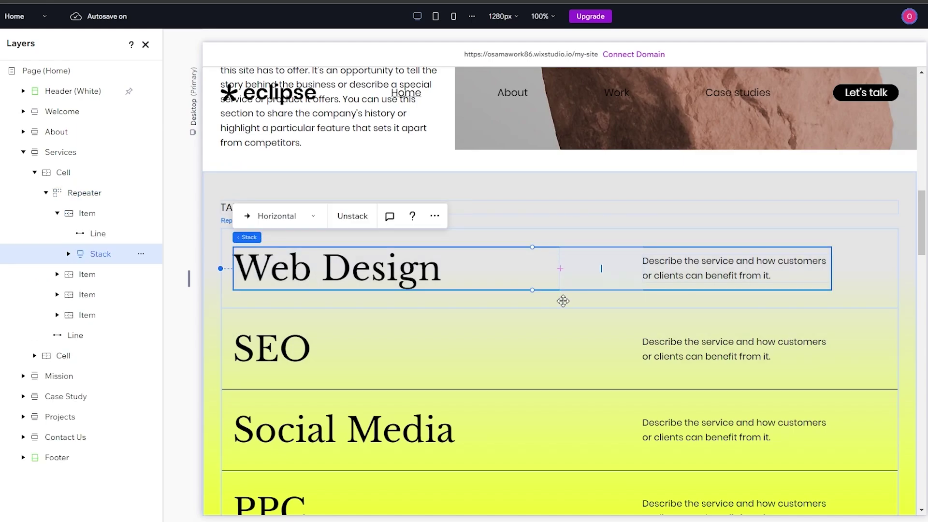
pyautogui.click(562, 302)
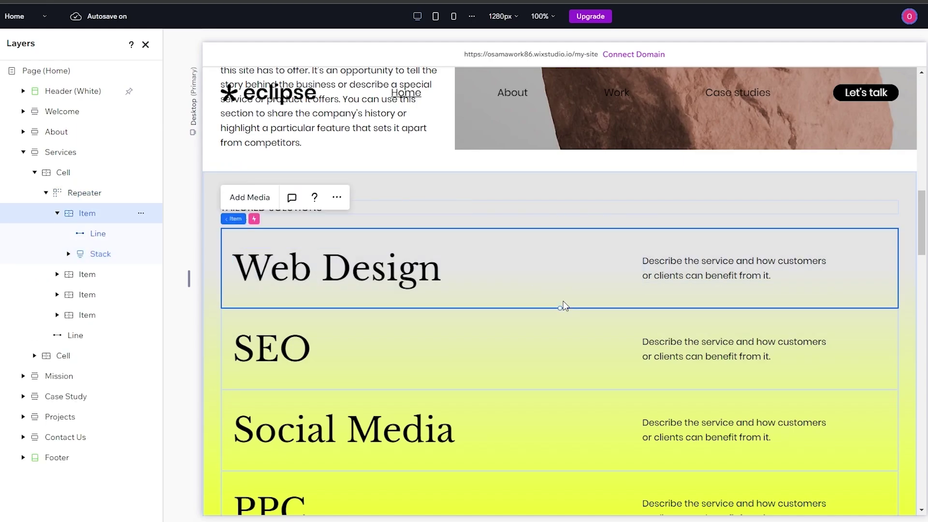
pyautogui.click(34, 173)
pyautogui.click(35, 173)
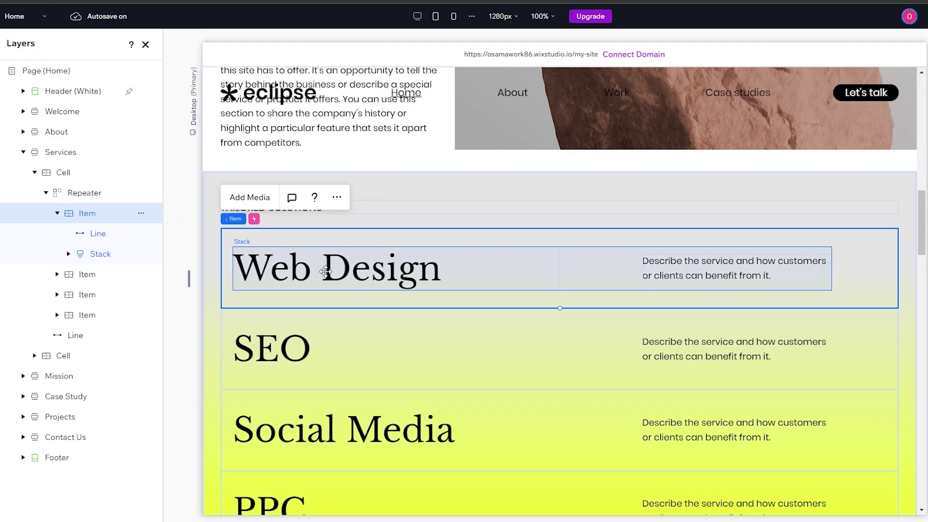
# Step: Check the ⋯ actions for the Web Design entry and services cell, then reselect Web Design
pyautogui.click(337, 197)
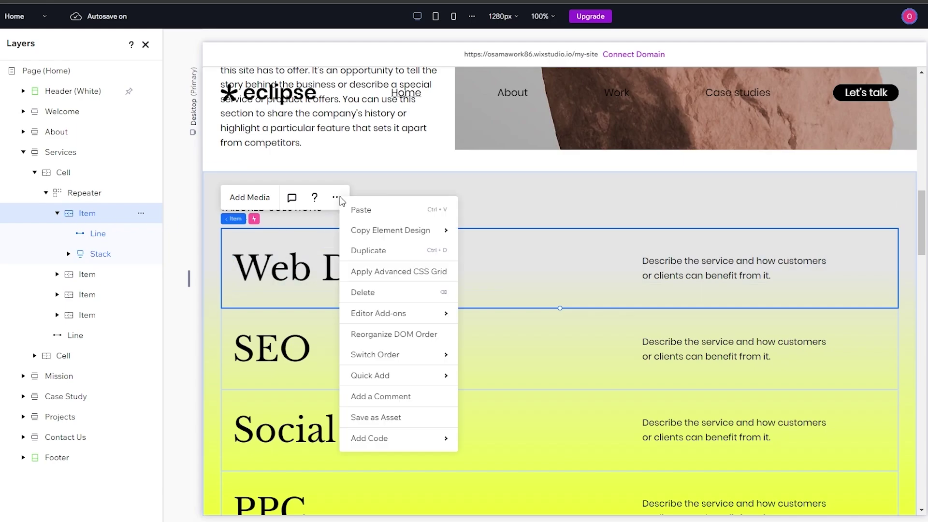
pyautogui.press('Escape')
pyautogui.click(333, 285)
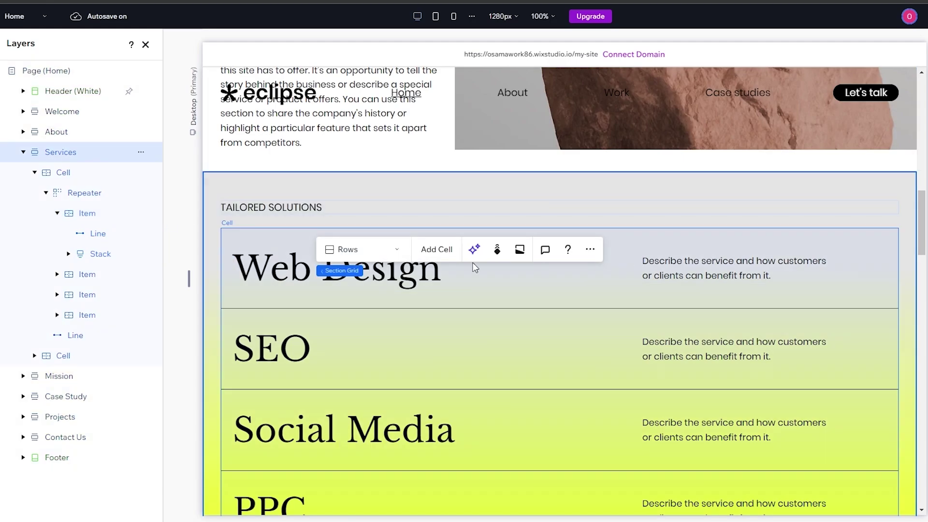
pyautogui.click(415, 290)
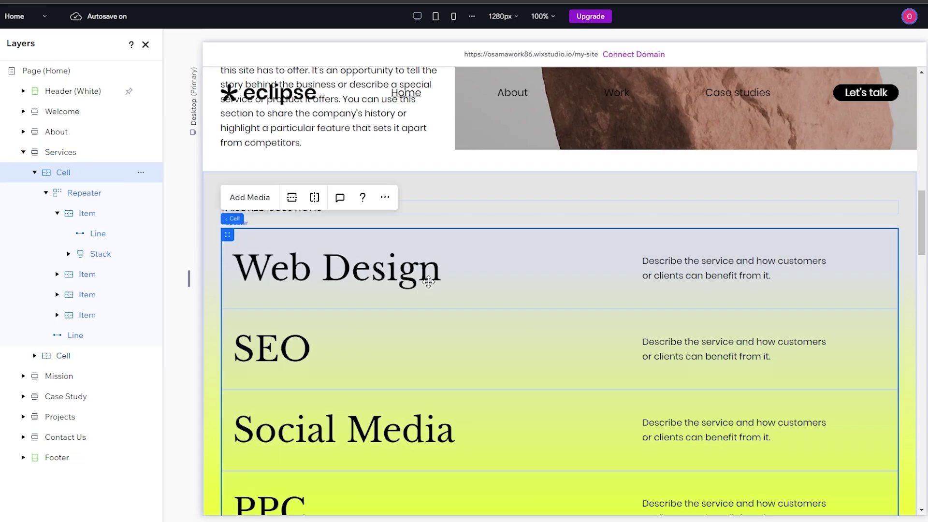
pyautogui.click(385, 197)
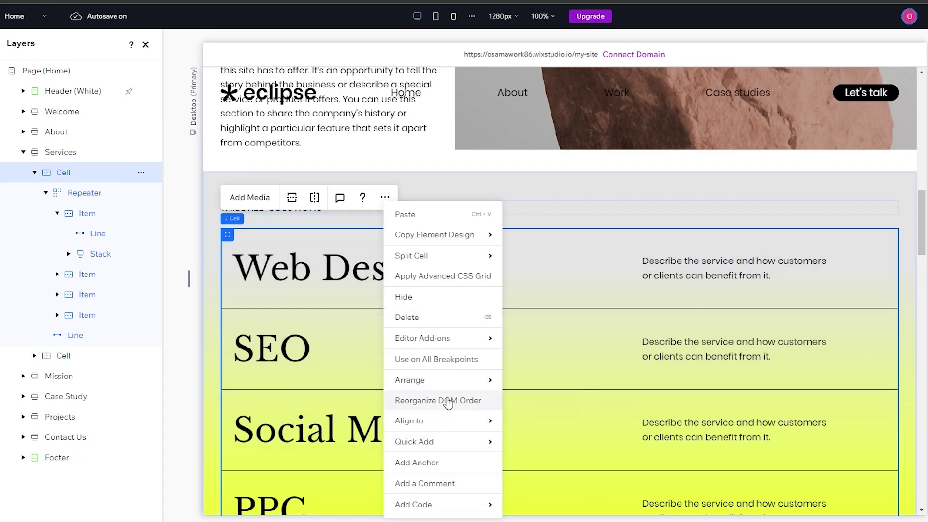
pyautogui.moveTo(445, 516)
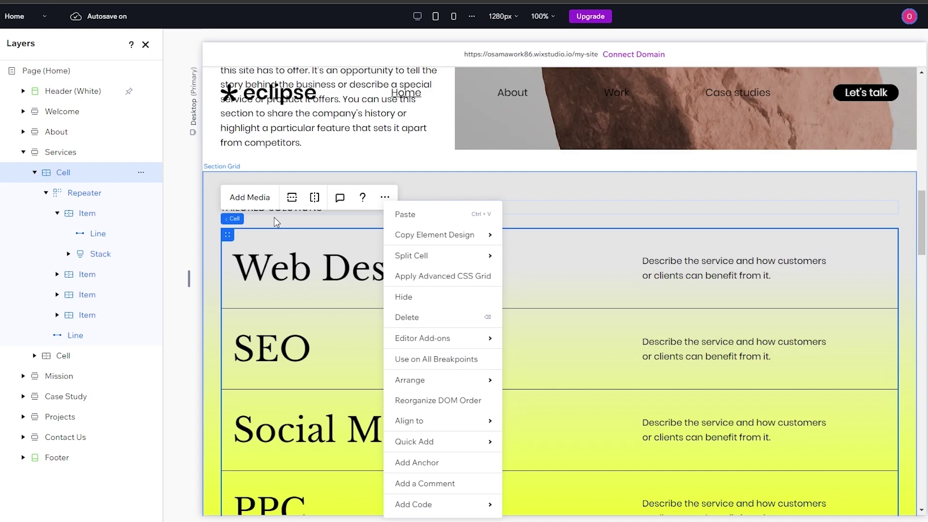
pyautogui.click(495, 247)
pyautogui.click(495, 247)
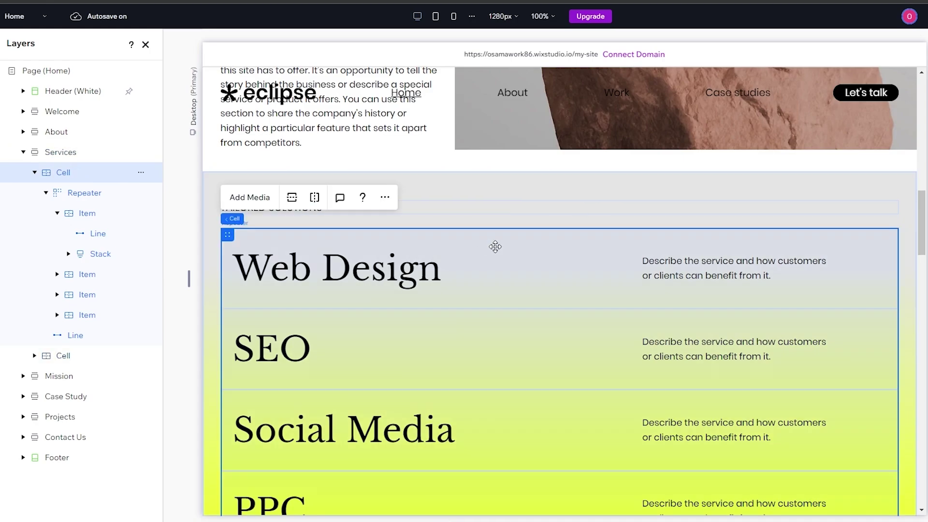
pyautogui.click(496, 246)
pyautogui.click(382, 229)
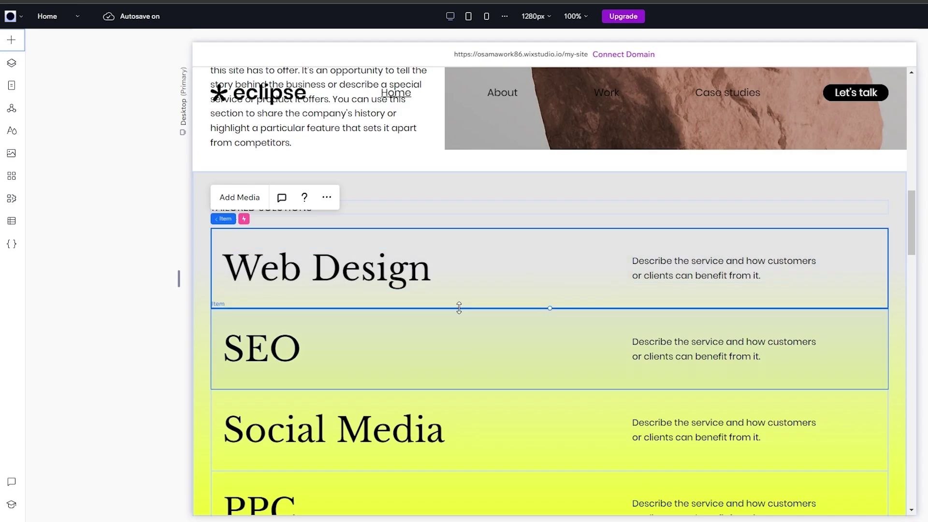
# Step: Open Add Elements at the Buttons category, then close it and clear the page selection
pyautogui.click(7, 43)
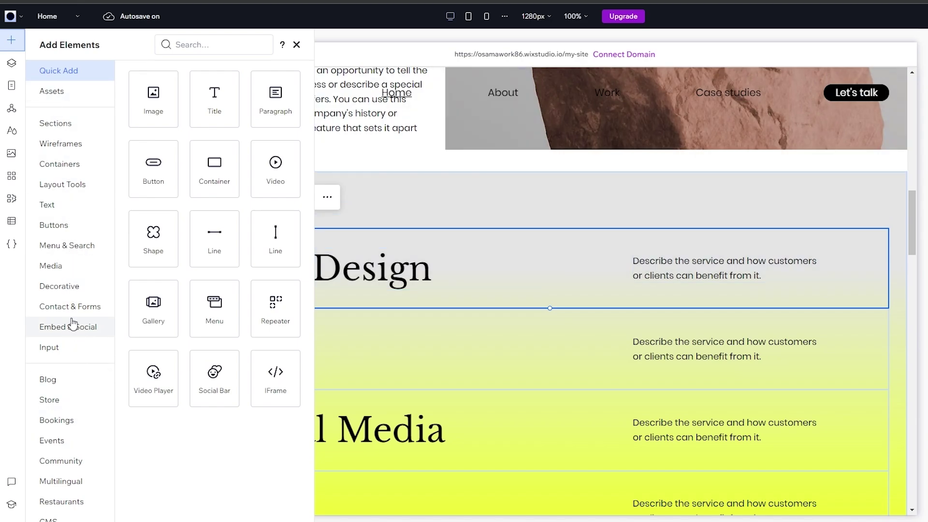
pyautogui.click(79, 234)
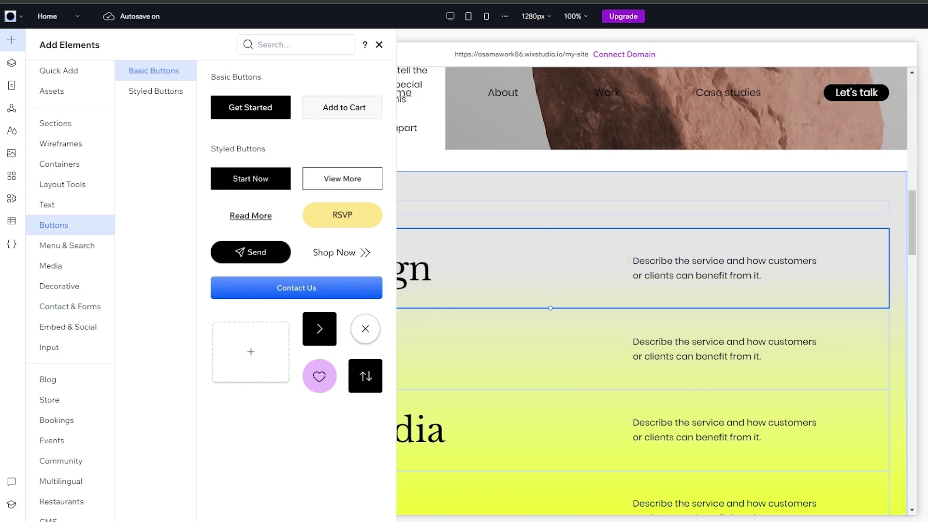
pyautogui.click(451, 291)
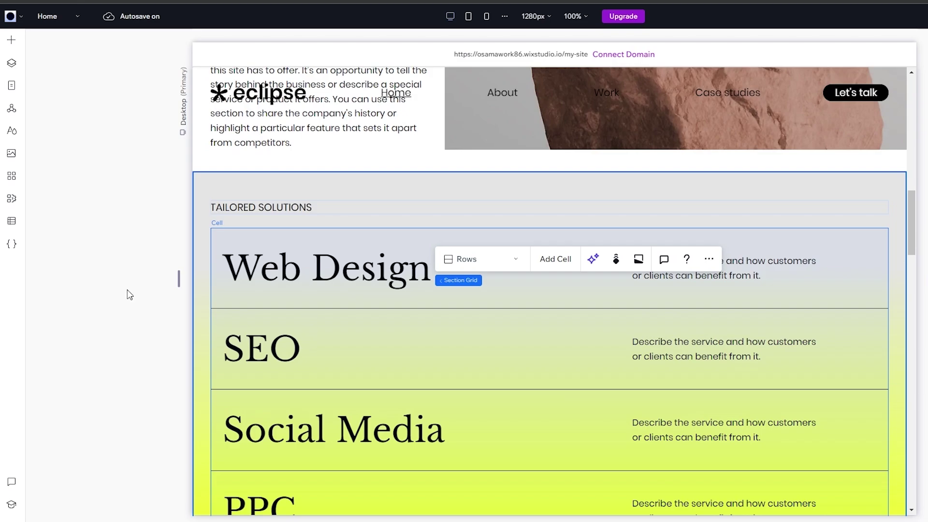
pyautogui.click(76, 228)
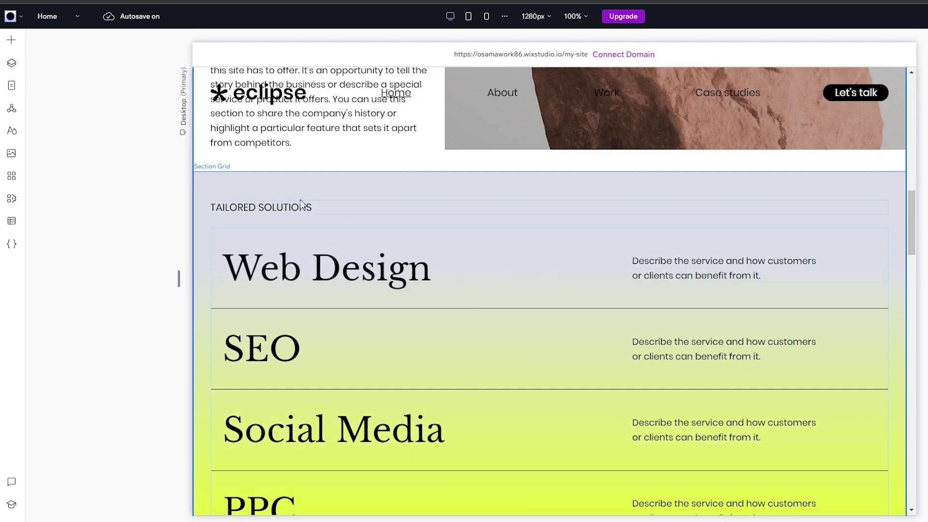
# Step: Browse Menu & Search, Containers, Wireframes, Sections and Media, then compare Basic and Styled buttons
pyautogui.click(11, 40)
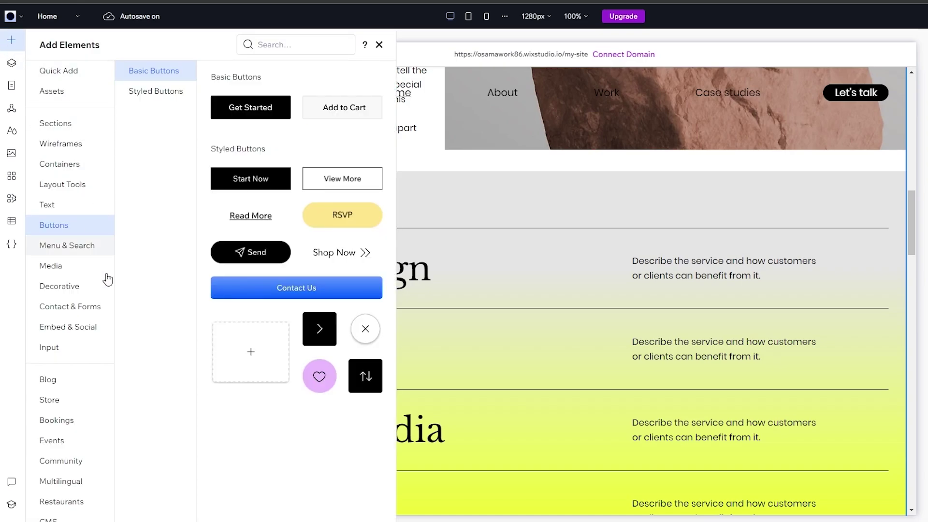
pyautogui.click(46, 245)
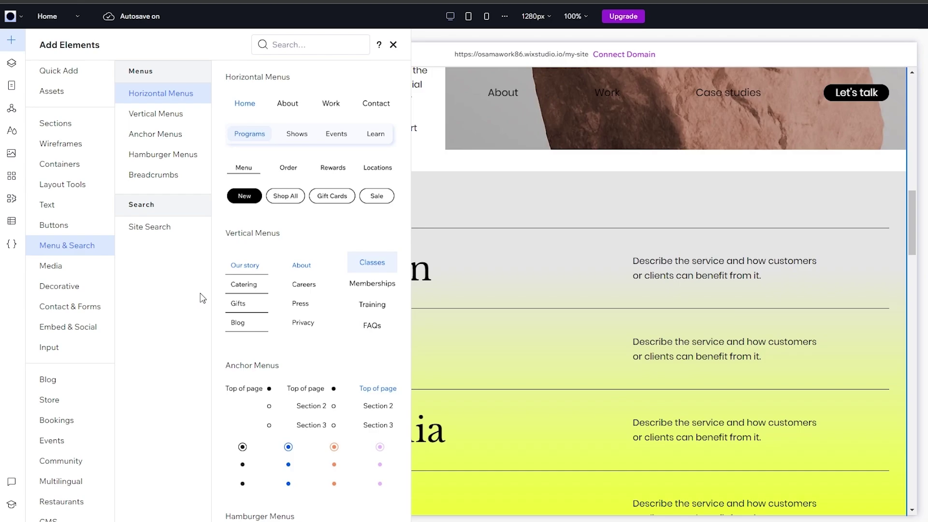
pyautogui.click(76, 169)
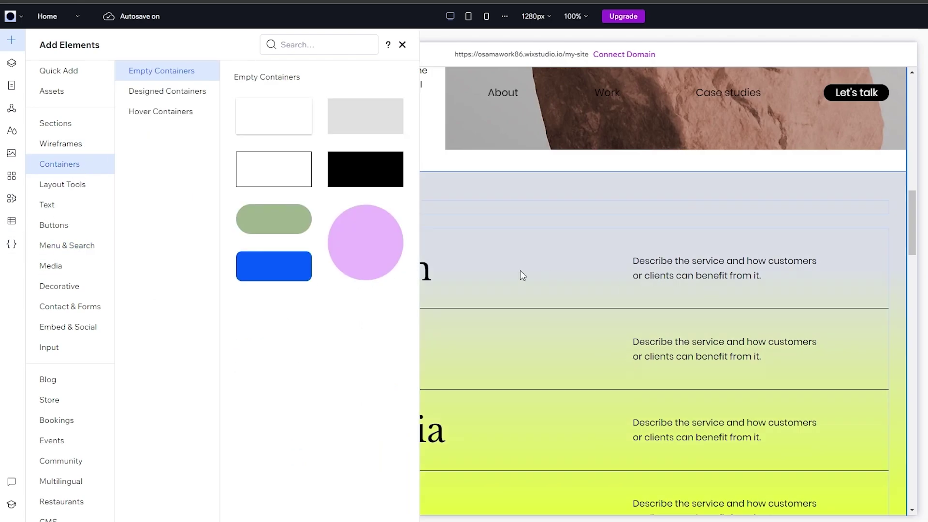
pyautogui.click(51, 144)
pyautogui.click(63, 122)
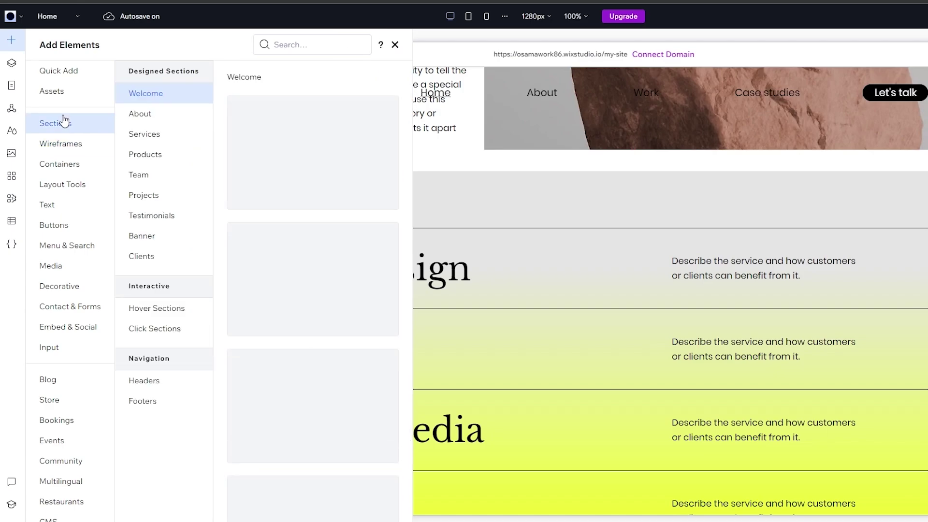
pyautogui.click(75, 269)
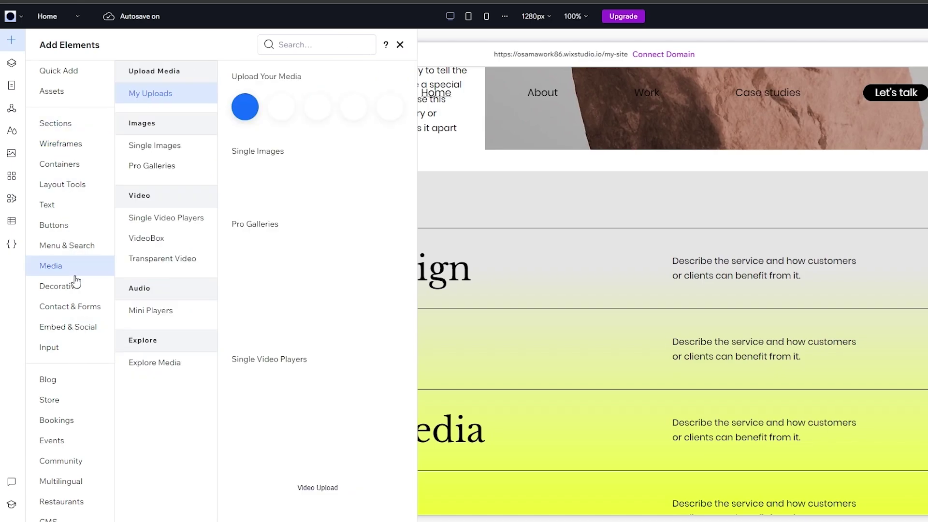
pyautogui.click(54, 225)
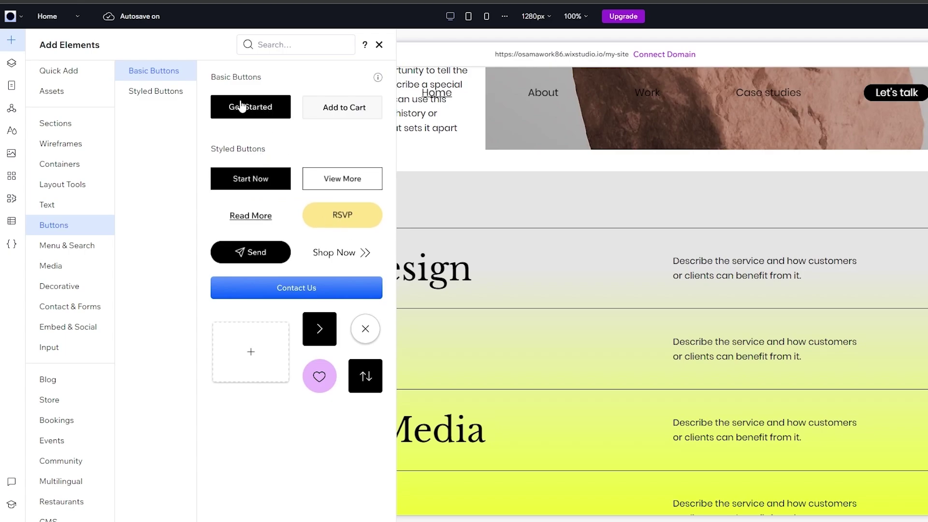
pyautogui.click(149, 97)
pyautogui.click(164, 70)
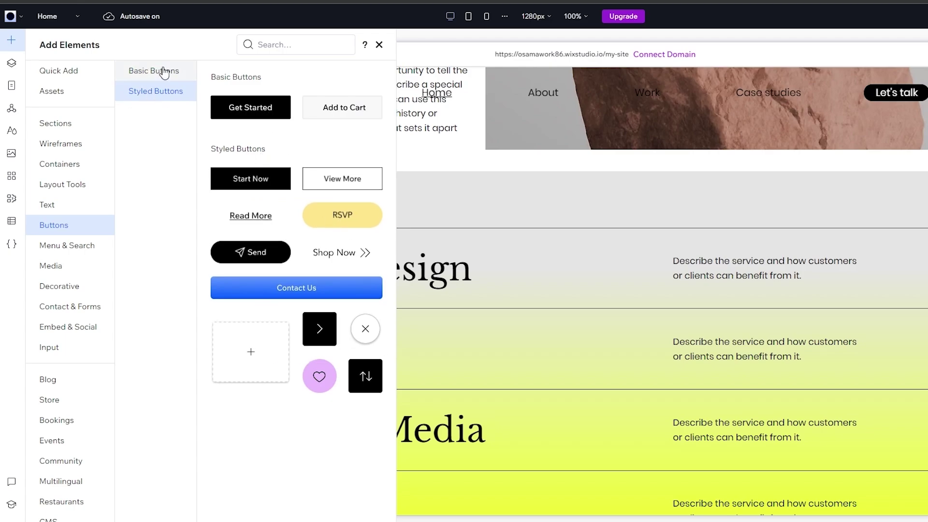
pyautogui.click(152, 100)
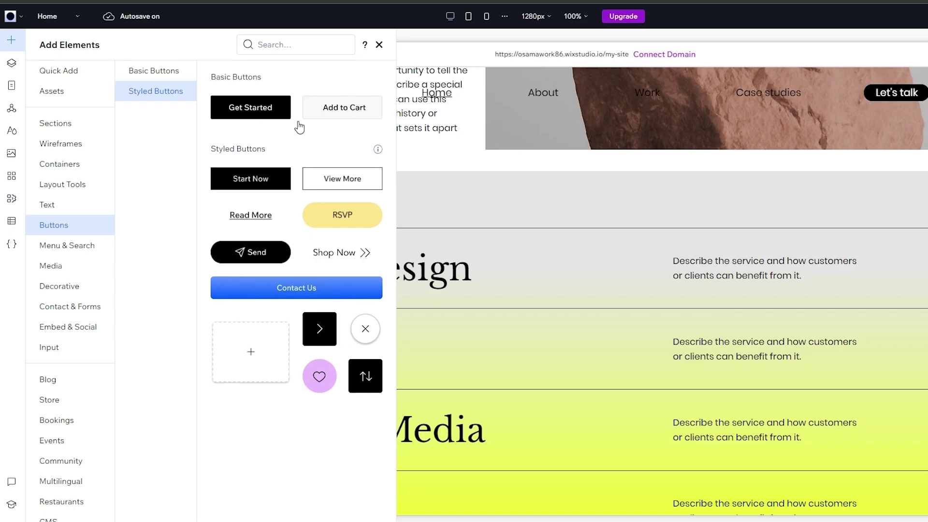
# Step: Drop a Get Started button onto the Web Design row and attach it so every service row gets one
pyautogui.moveTo(300, 127); pyautogui.dragTo(551, 296)
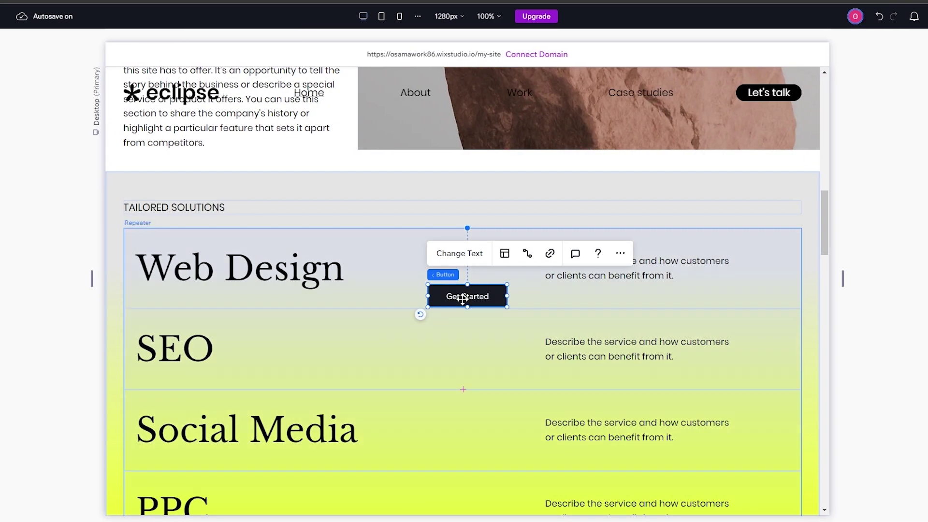
pyautogui.moveTo(438, 284); pyautogui.dragTo(462, 276)
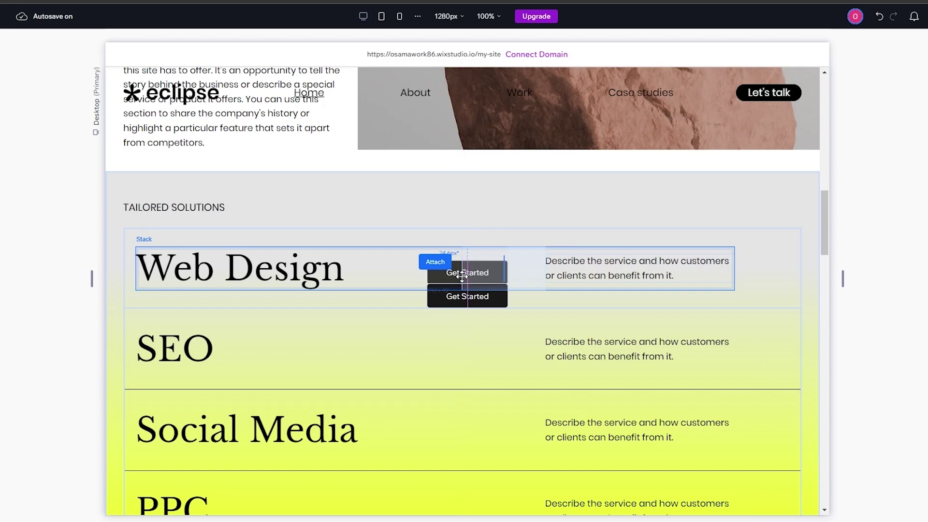
pyautogui.moveTo(920, 249); pyautogui.dragTo(907, 246)
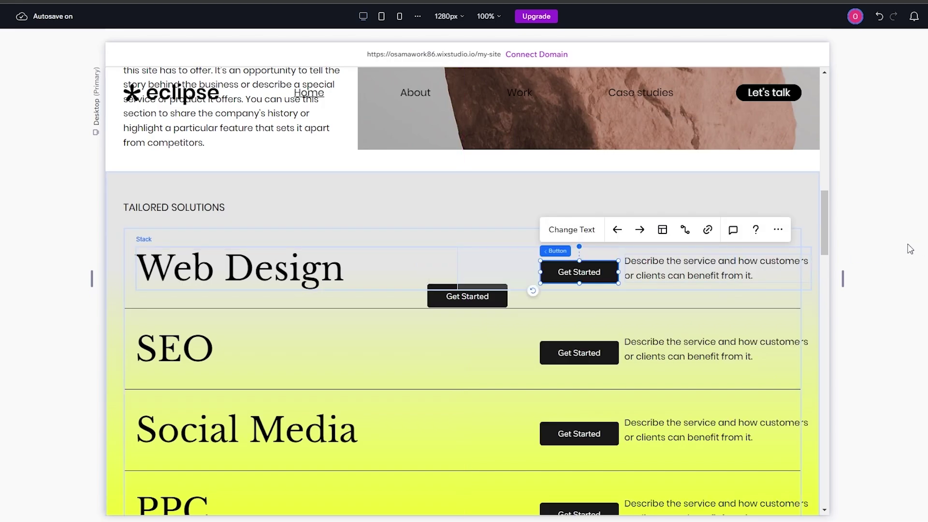
pyautogui.click(780, 234)
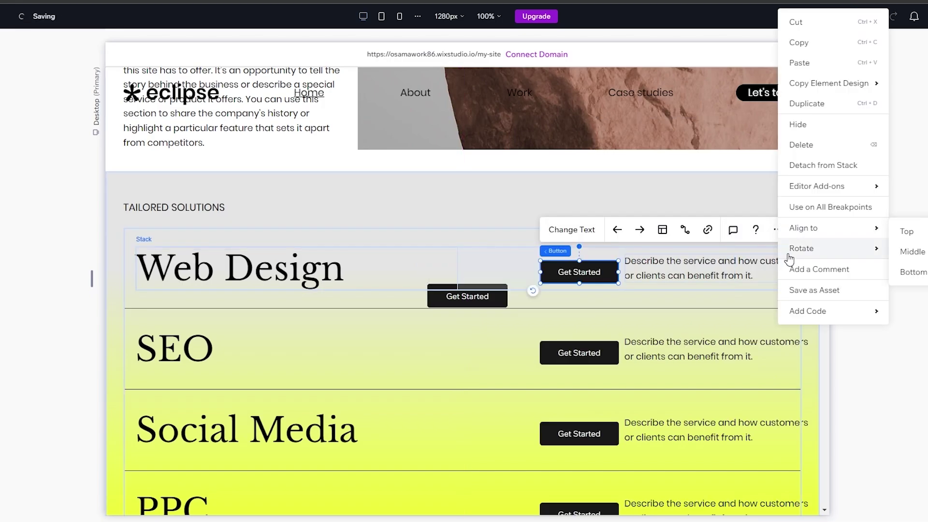
pyautogui.click(673, 293)
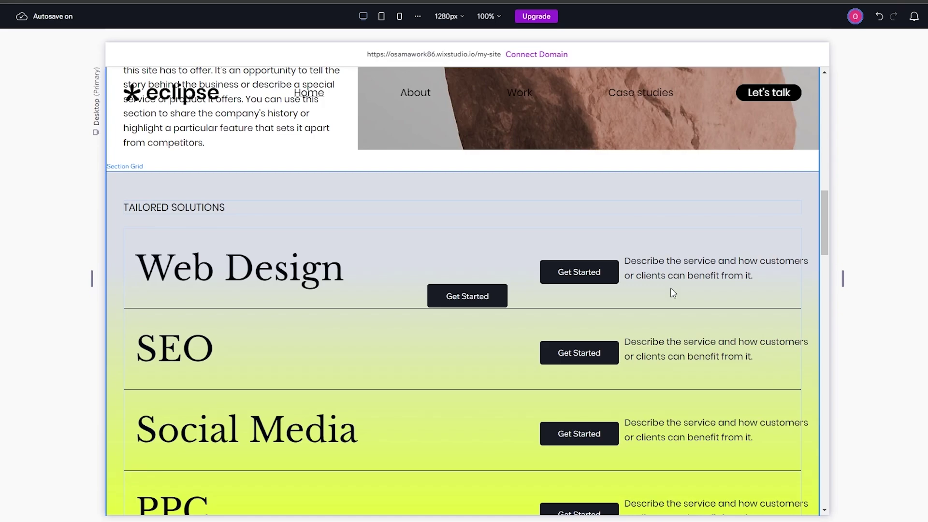
# Step: Select the leftover middle Get Started button and delete it
pyautogui.click(581, 284)
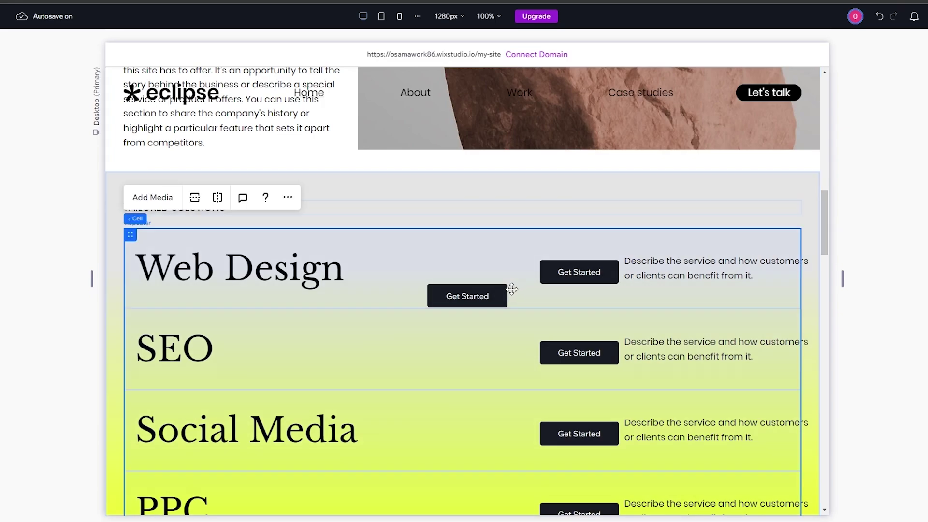
pyautogui.click(496, 294)
pyautogui.press('Escape')
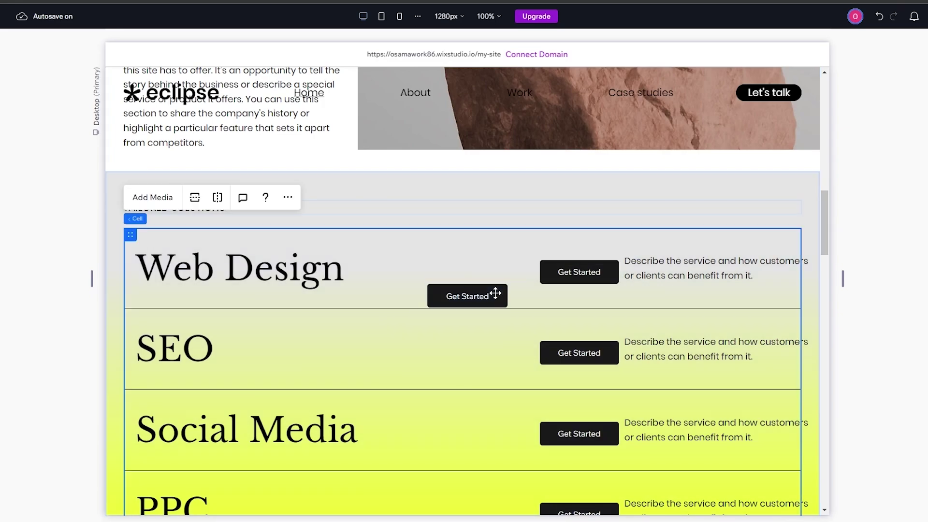
pyautogui.click(492, 294)
pyautogui.press('Delete')
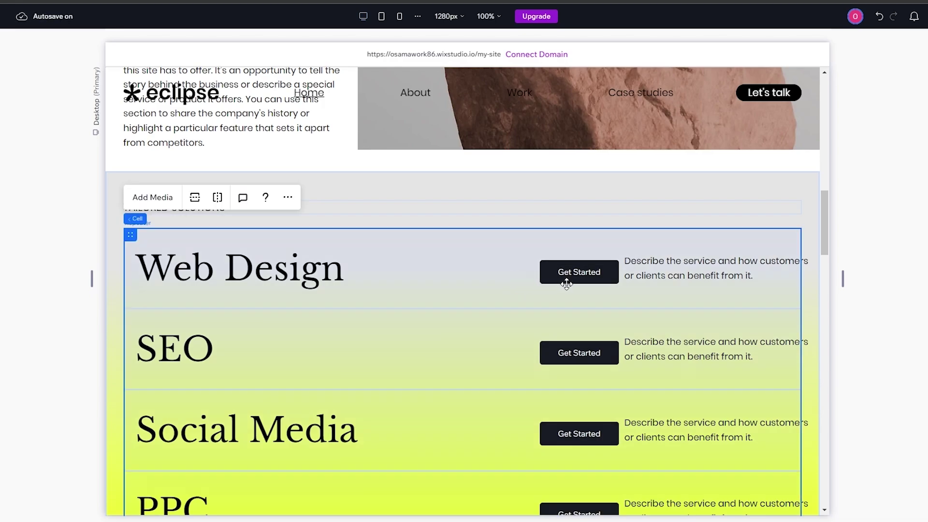
pyautogui.hotkey('ctrl', 'z')
pyautogui.hotkey('ctrl', 'z')
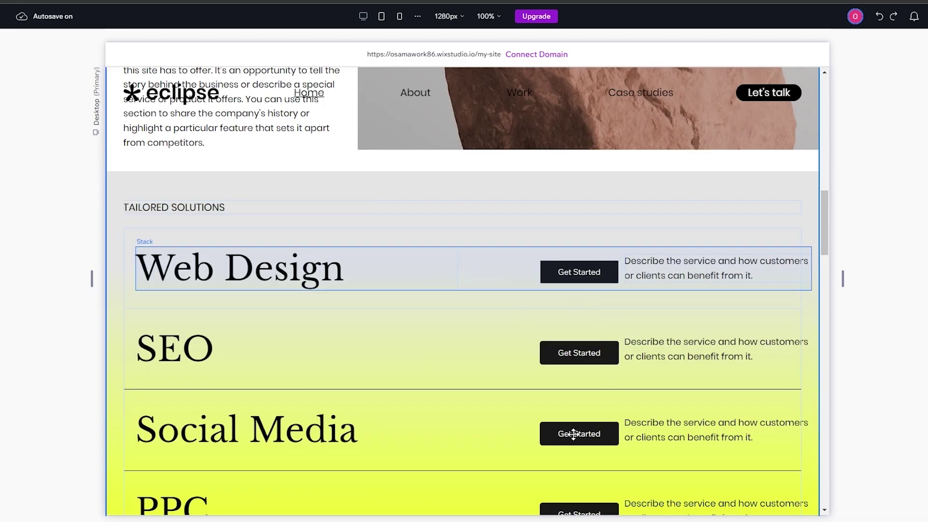
pyautogui.scroll(-2, 579, 345)
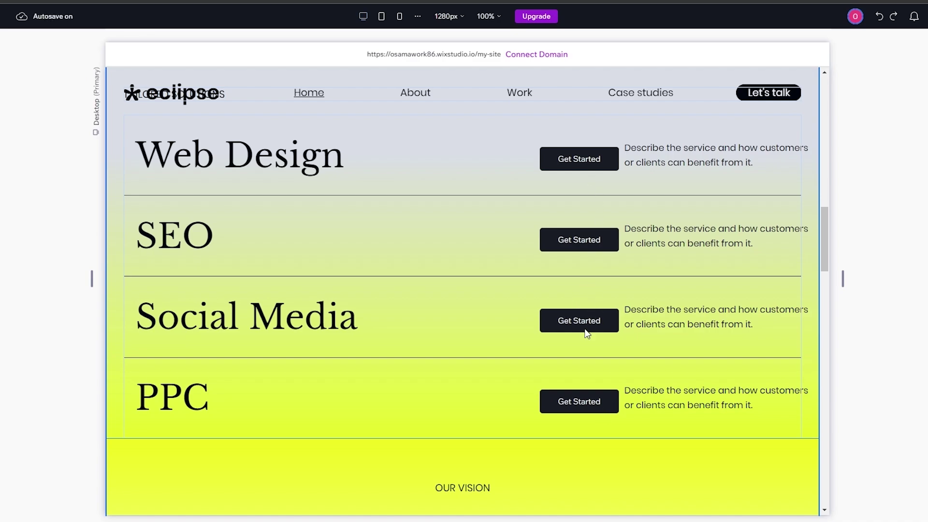
# Step: Change the Web Design row's Get Started button label to More Info
pyautogui.click(572, 414)
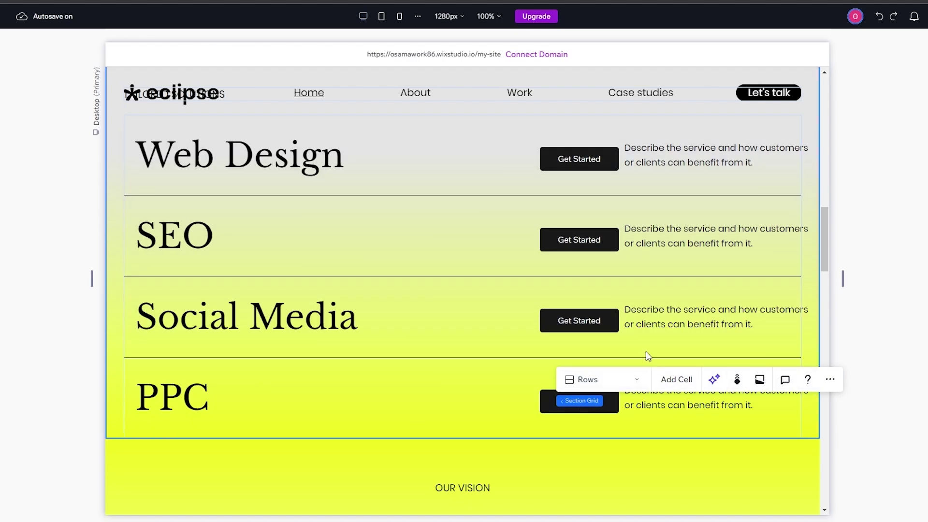
pyautogui.click(568, 319)
pyautogui.click(449, 159)
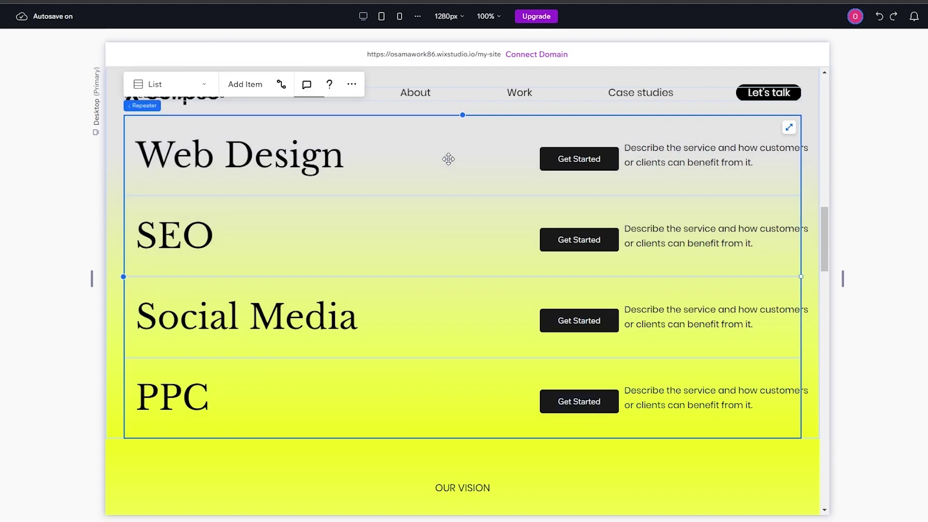
pyautogui.click(602, 158)
pyautogui.click(604, 158)
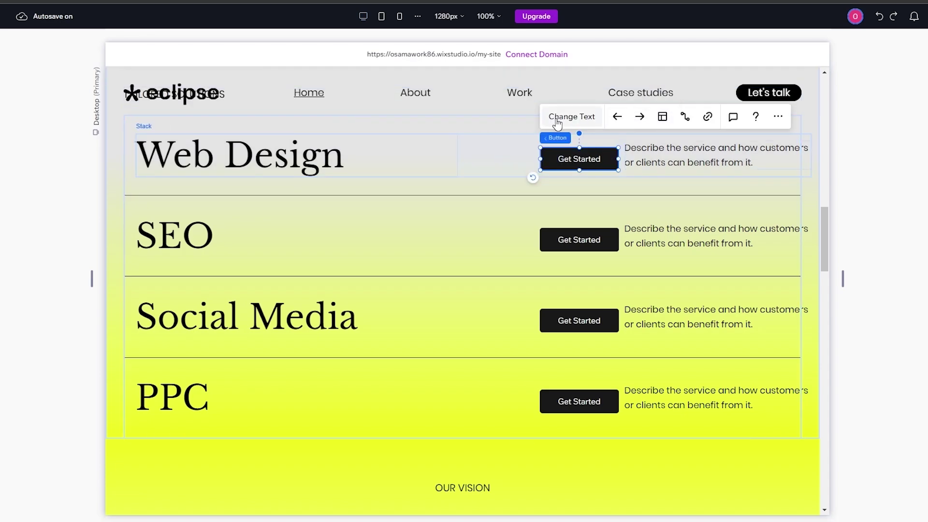
pyautogui.click(561, 121)
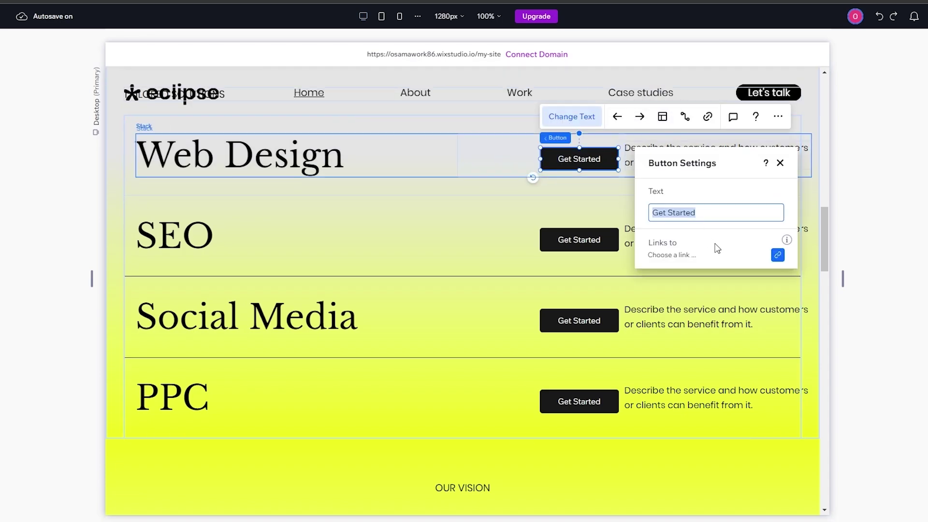
pyautogui.write('More Info')
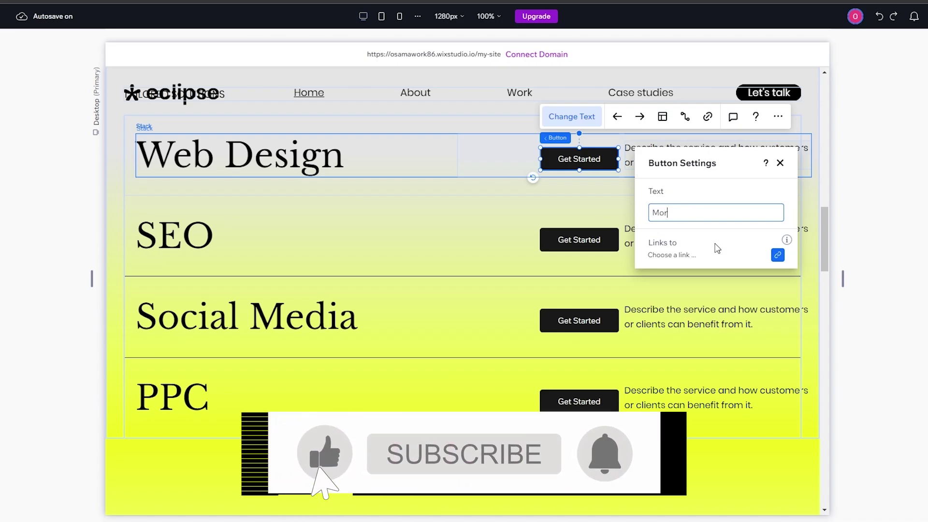
pyautogui.click(576, 241)
# Step: Paste More Info as the label of the SEO, Social Media and PPC buttons
pyautogui.click(576, 242)
pyautogui.doubleClick(576, 239)
pyautogui.write('More Info')
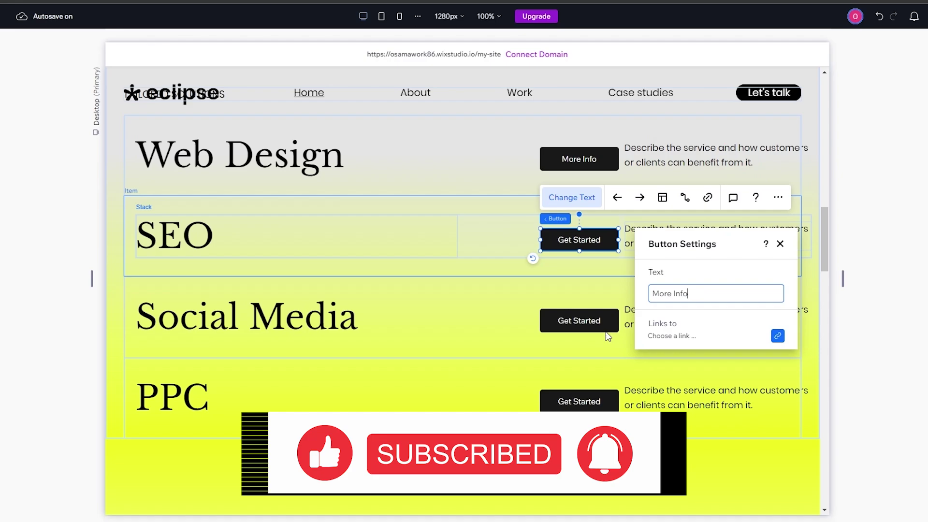
pyautogui.doubleClick(590, 321)
pyautogui.write('More Info')
pyautogui.click(575, 401)
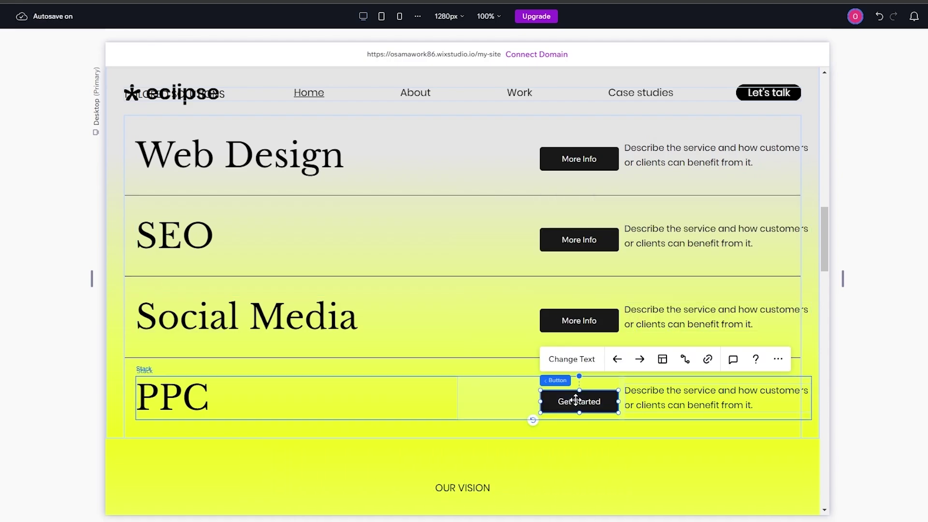
pyautogui.doubleClick(576, 402)
pyautogui.write('More Info')
pyautogui.click(907, 386)
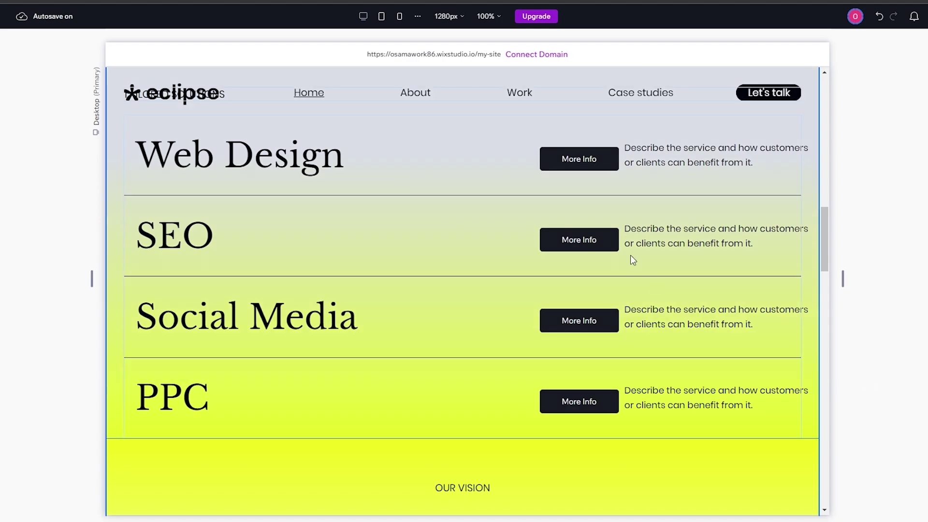
pyautogui.click(564, 155)
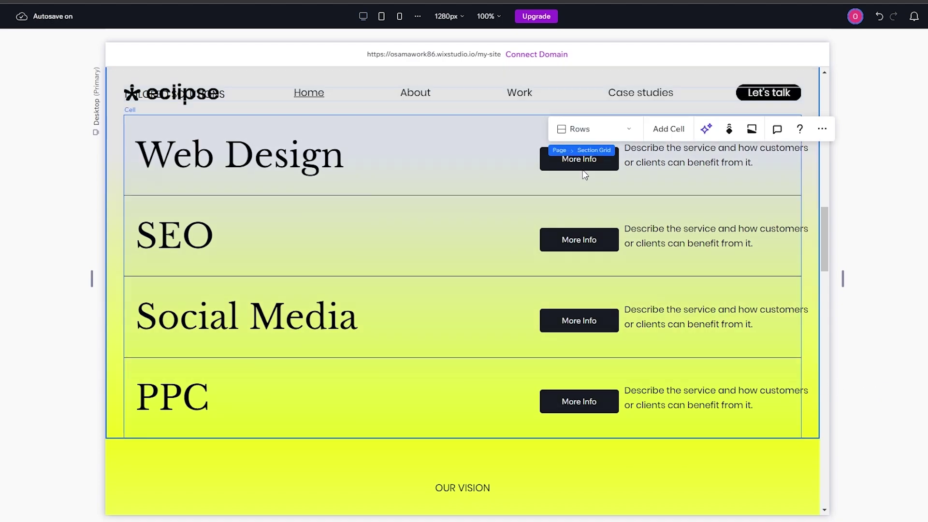
pyautogui.click(585, 165)
pyautogui.click(586, 163)
pyautogui.click(586, 164)
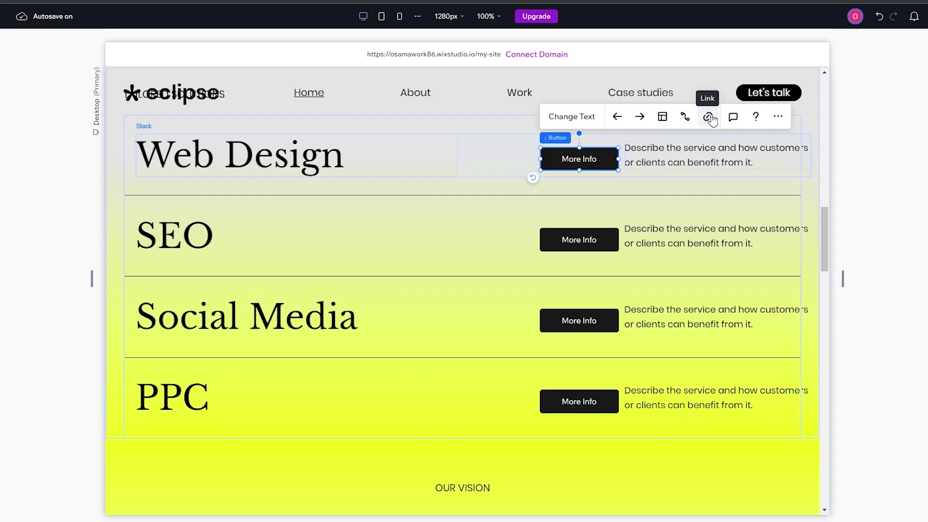
pyautogui.click(709, 118)
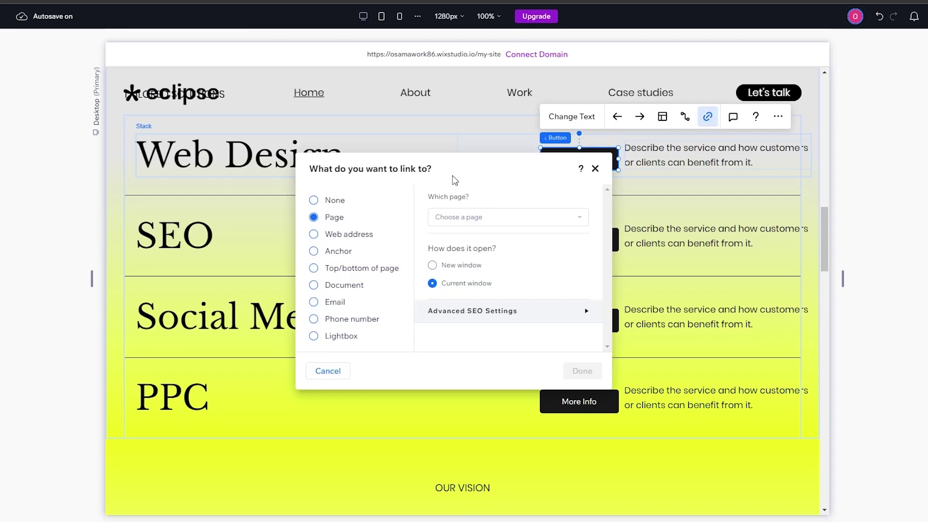
pyautogui.click(455, 217)
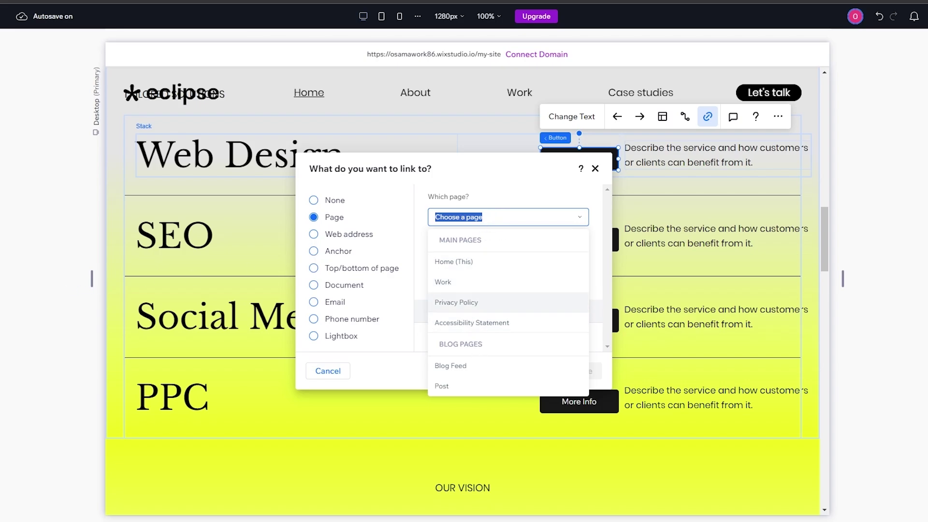
pyautogui.press('Escape')
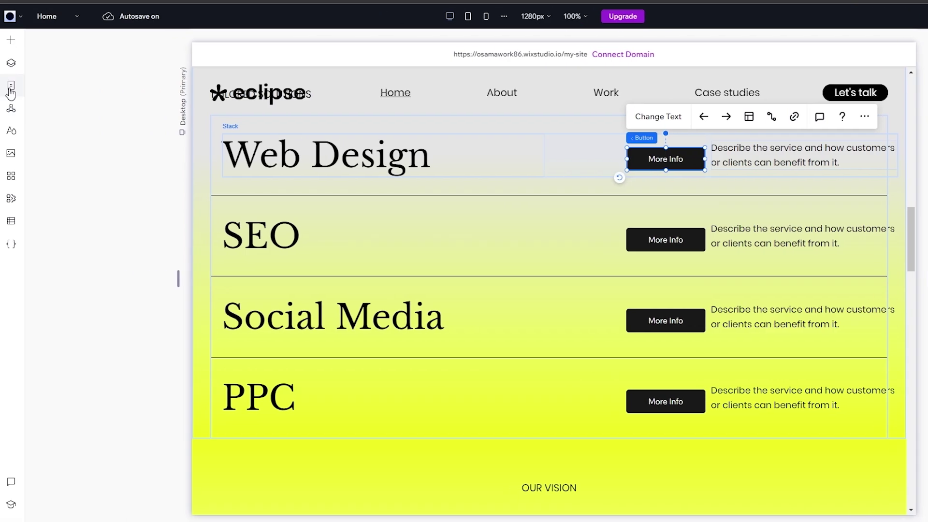
# Step: Start a new dynamic page from the site pages list and scroll the presets to Portfolio
pyautogui.click(20, 89)
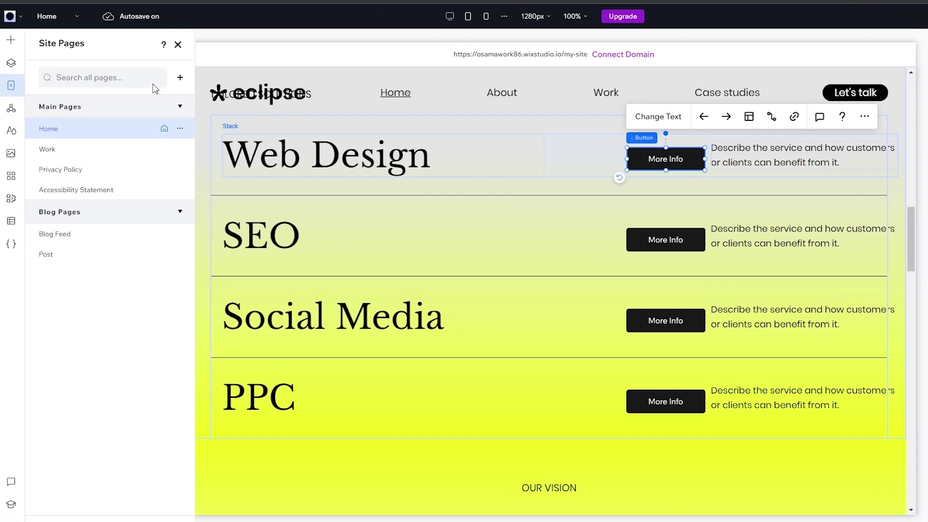
pyautogui.click(180, 85)
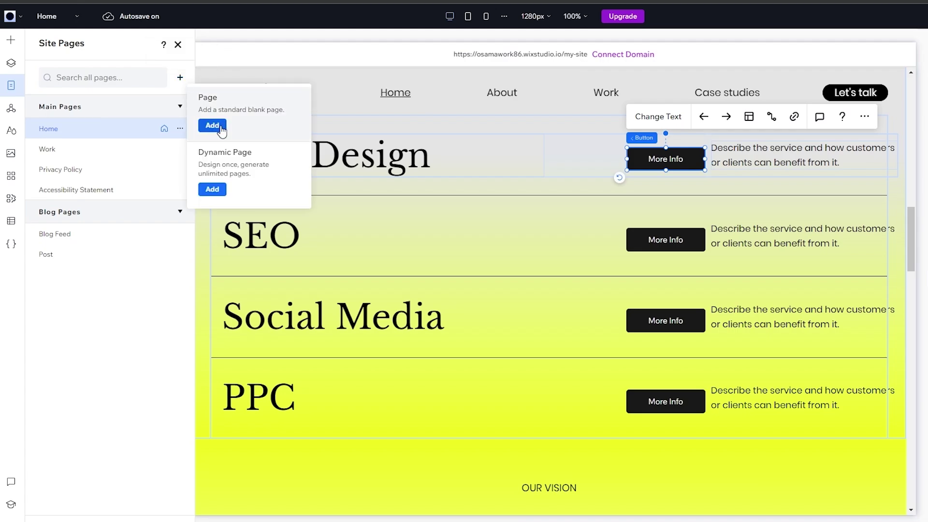
pyautogui.click(215, 189)
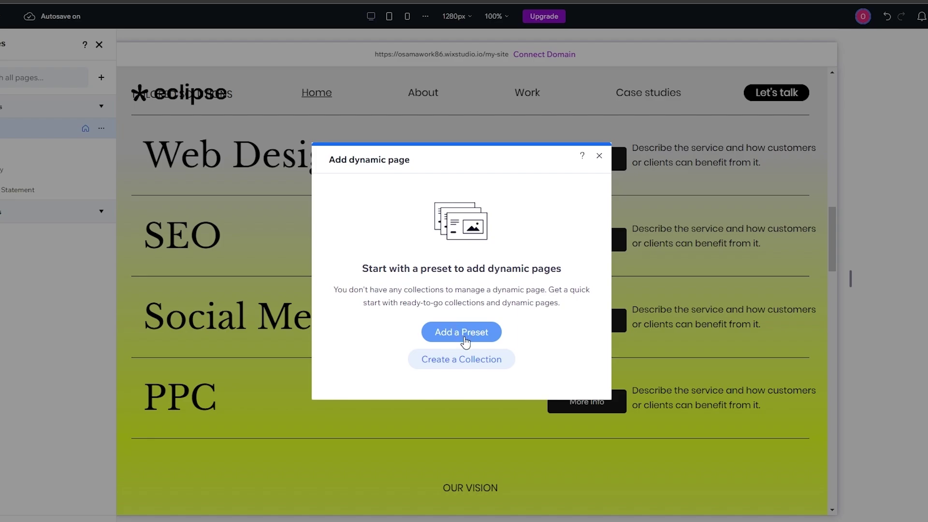
pyautogui.click(464, 332)
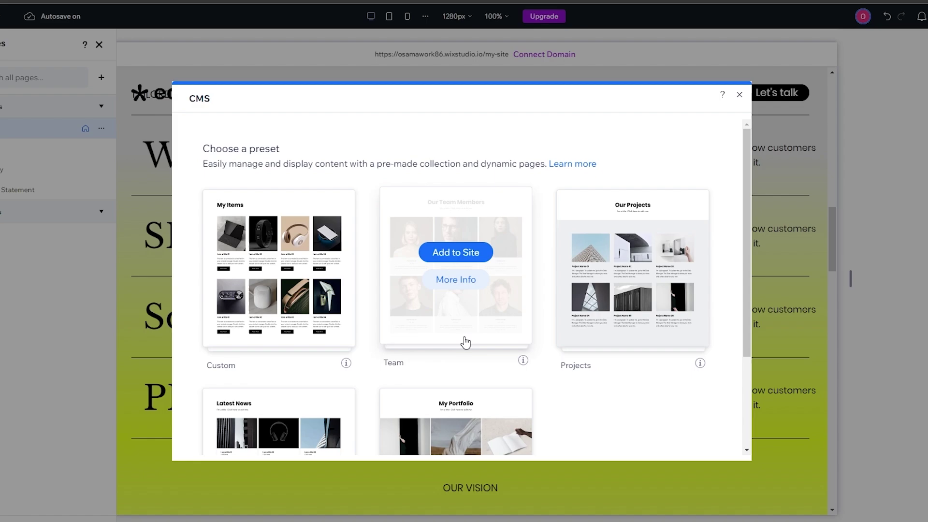
pyautogui.scroll(-3, 548, 383)
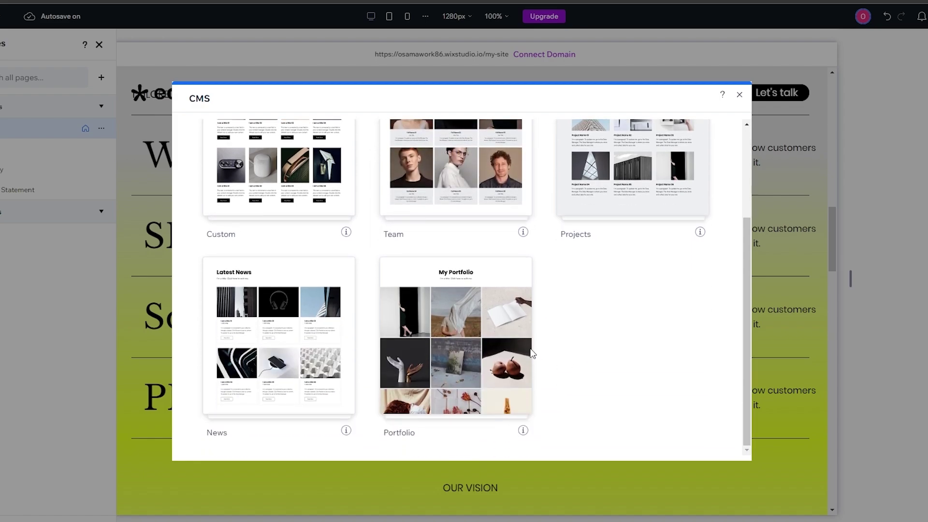
# Step: Add the Portfolio preset, dismiss the item-order tip, and open the Portfolio (List) page options
pyautogui.moveTo(449, 348)
pyautogui.click(453, 321)
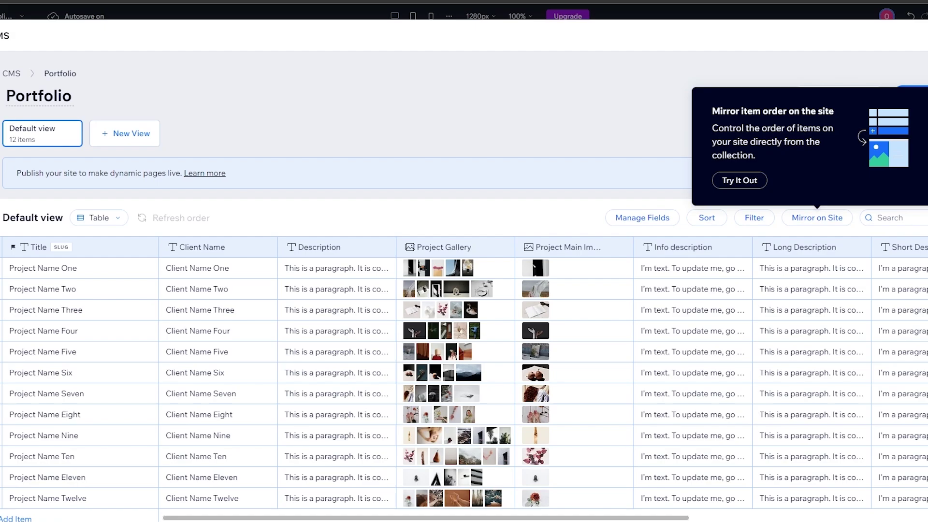
pyautogui.click(785, 180)
pyautogui.click(721, 193)
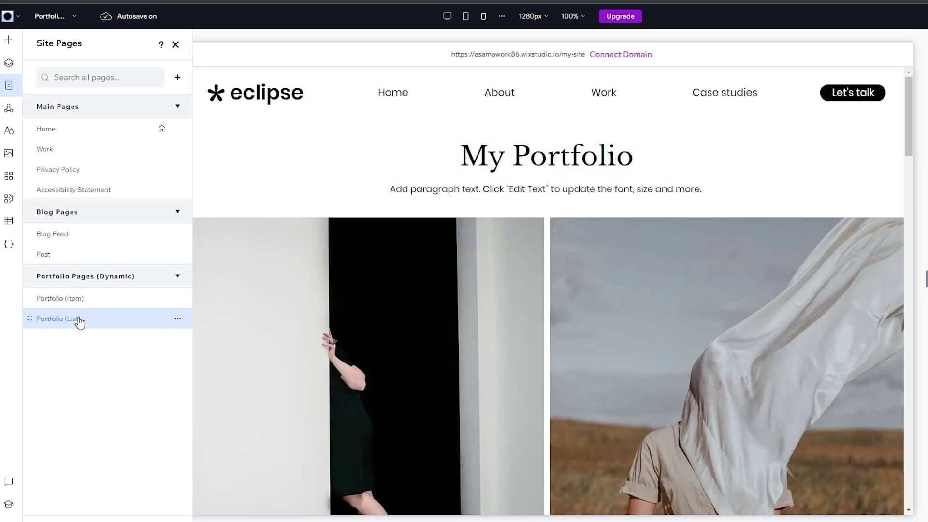
pyautogui.click(179, 320)
# Step: On Home, link the Web Design More Info button to the Portfolio (List) page
pyautogui.click(103, 128)
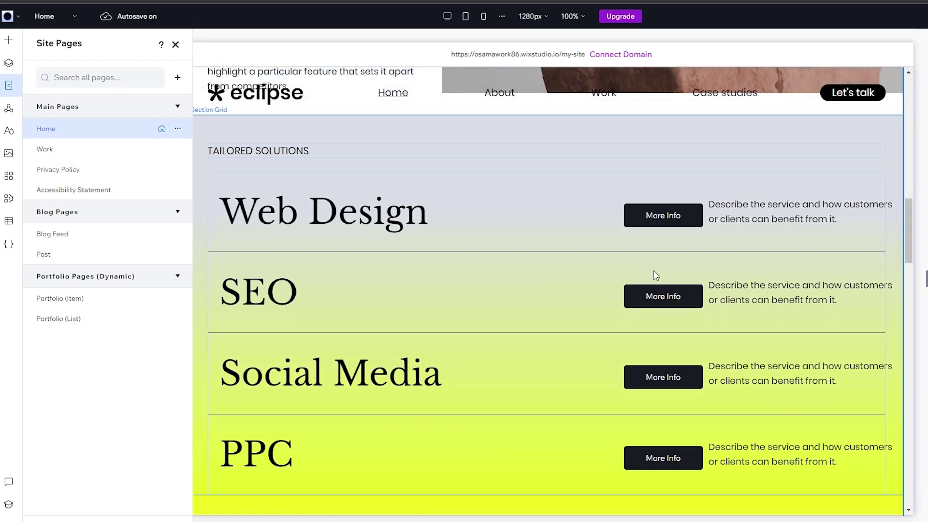
pyautogui.click(661, 219)
pyautogui.click(662, 219)
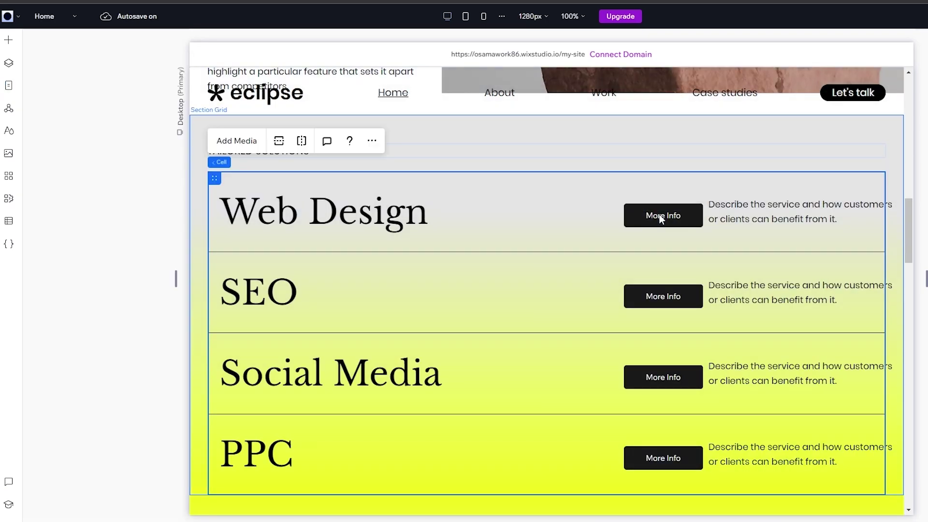
pyautogui.click(661, 219)
pyautogui.click(791, 173)
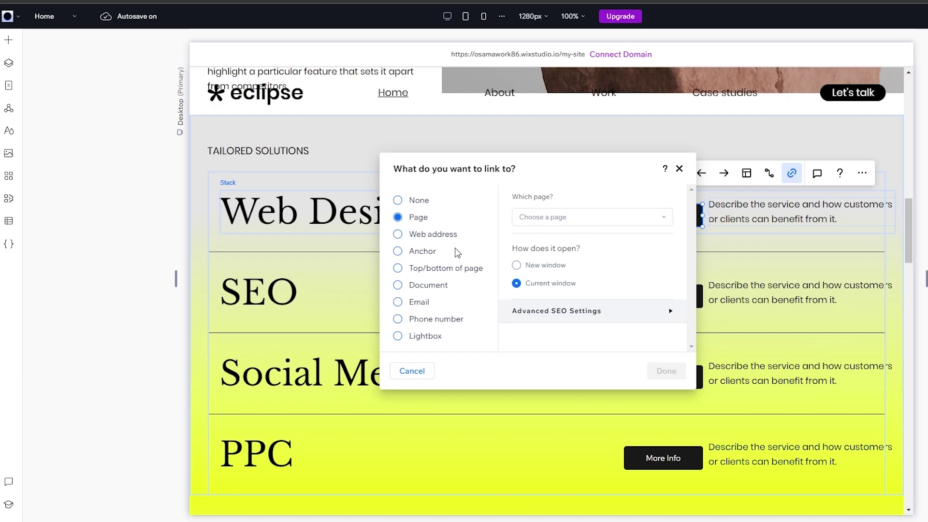
pyautogui.click(598, 223)
pyautogui.scroll(-2, 593, 256)
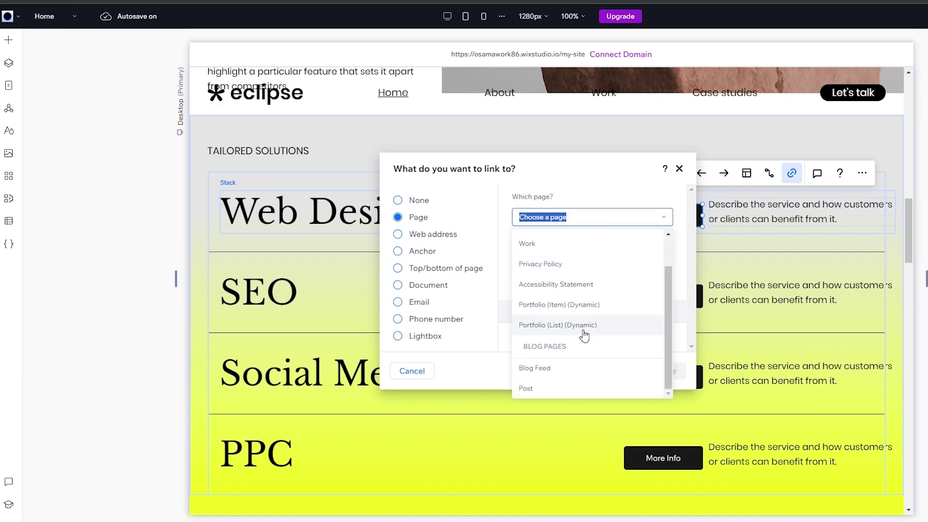
pyautogui.scroll(3, 585, 328)
pyautogui.scroll(-2, 590, 257)
pyautogui.click(570, 330)
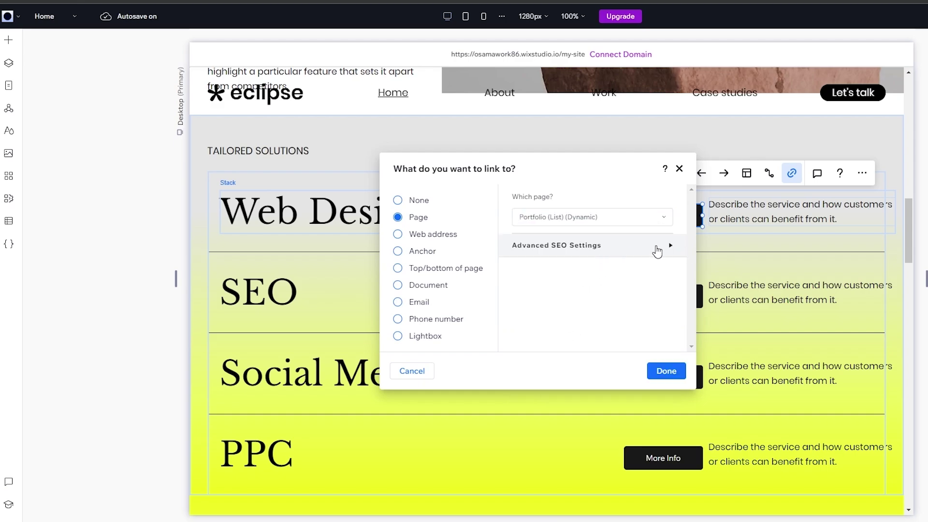
# Step: Add noopener to the link's rel values under Advanced SEO and confirm the link
pyautogui.click(657, 247)
pyautogui.click(578, 291)
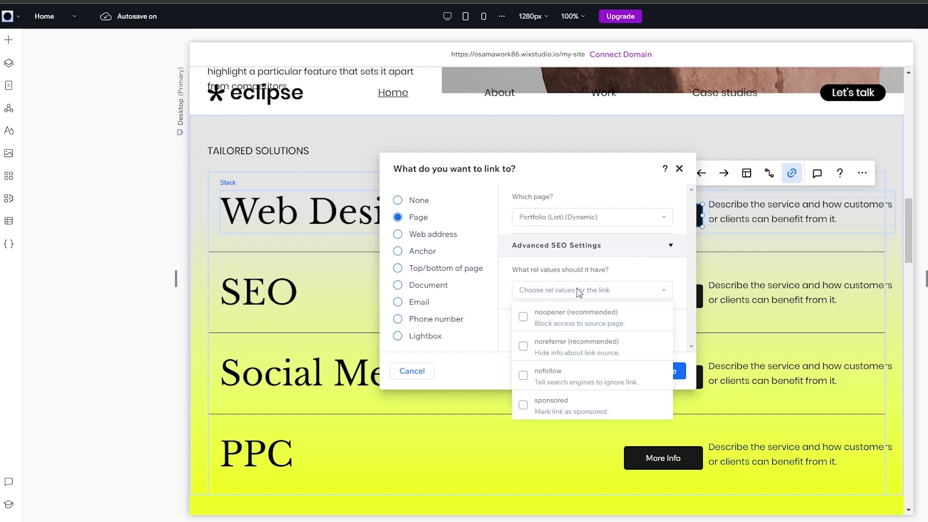
pyautogui.click(446, 217)
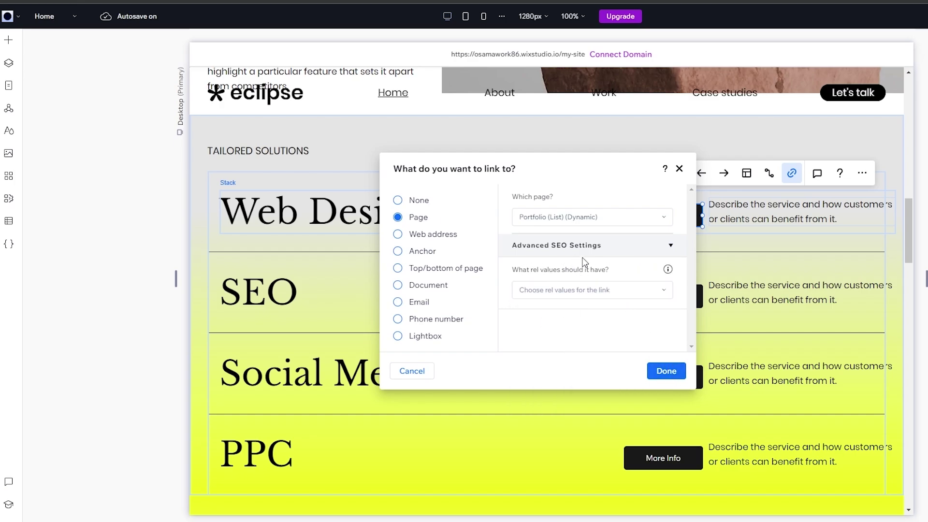
pyautogui.click(588, 293)
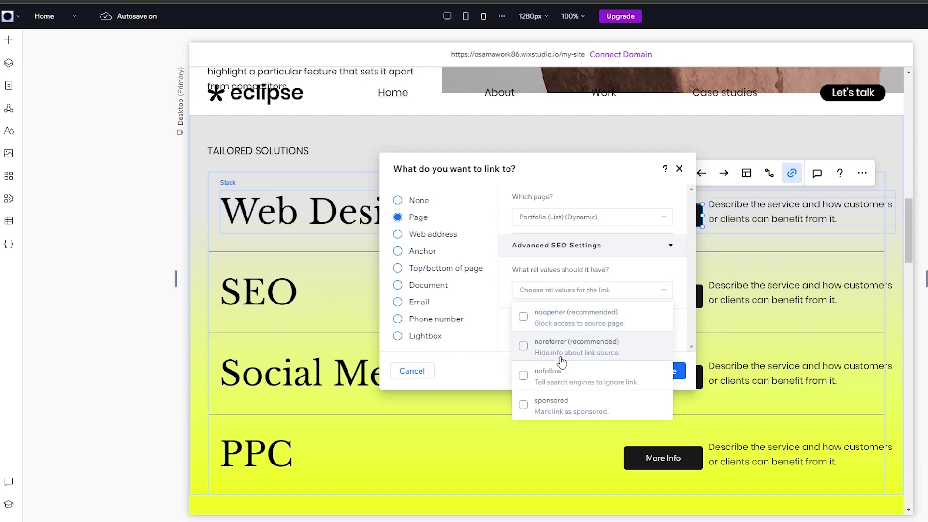
pyautogui.click(575, 318)
pyautogui.click(685, 335)
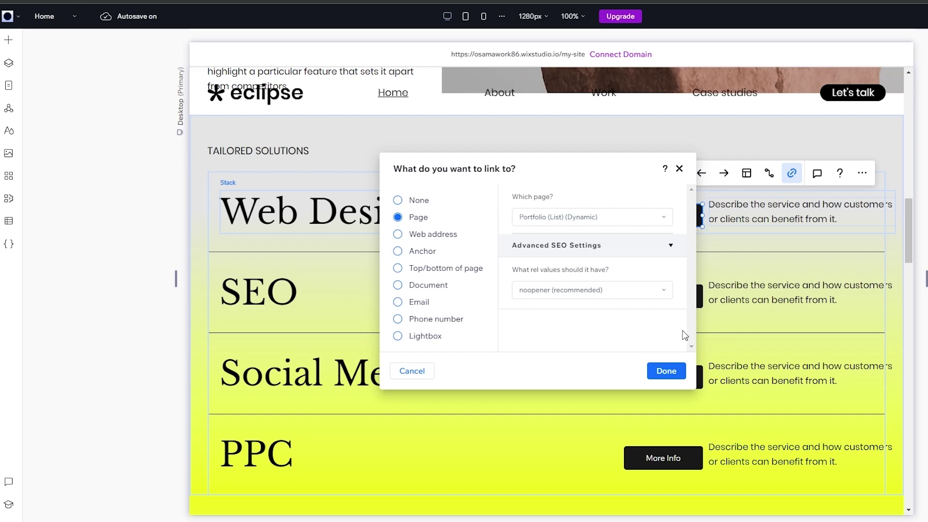
pyautogui.click(676, 378)
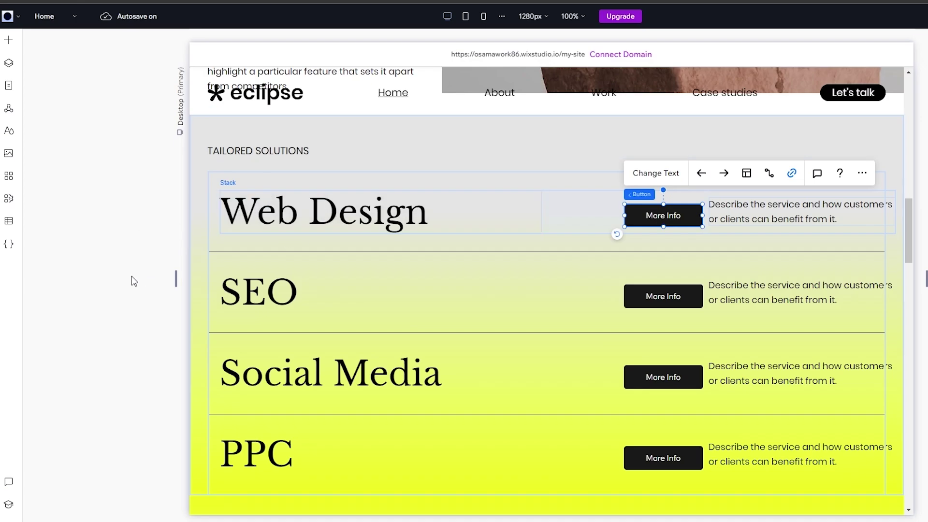
pyautogui.scroll(10, 132, 277)
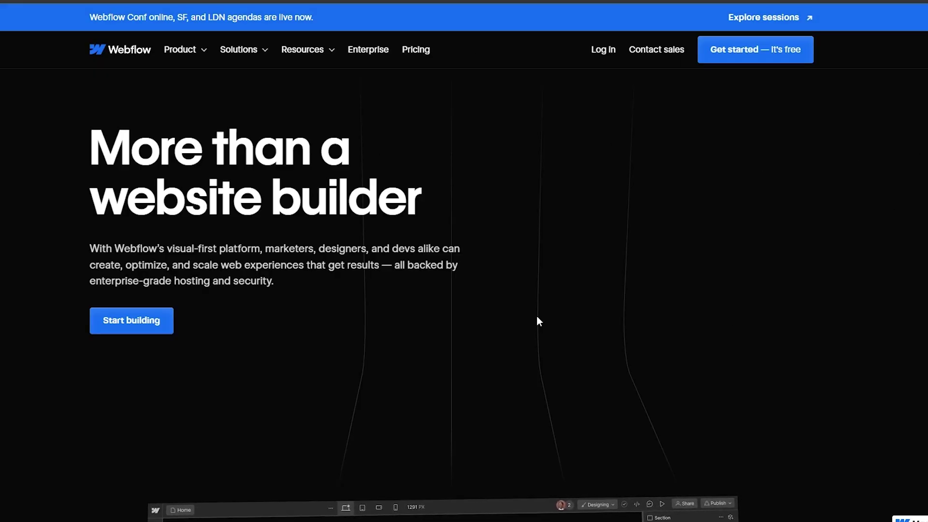
# Step: Start a new Webflow site from templates, noting paid ones like Dark X $79 and Realtor X $129
pyautogui.click(147, 333)
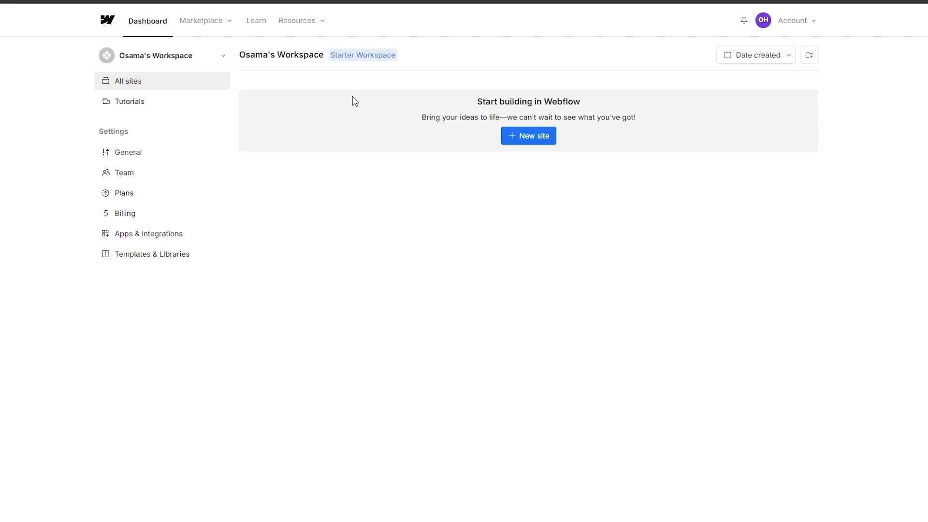
pyautogui.click(539, 142)
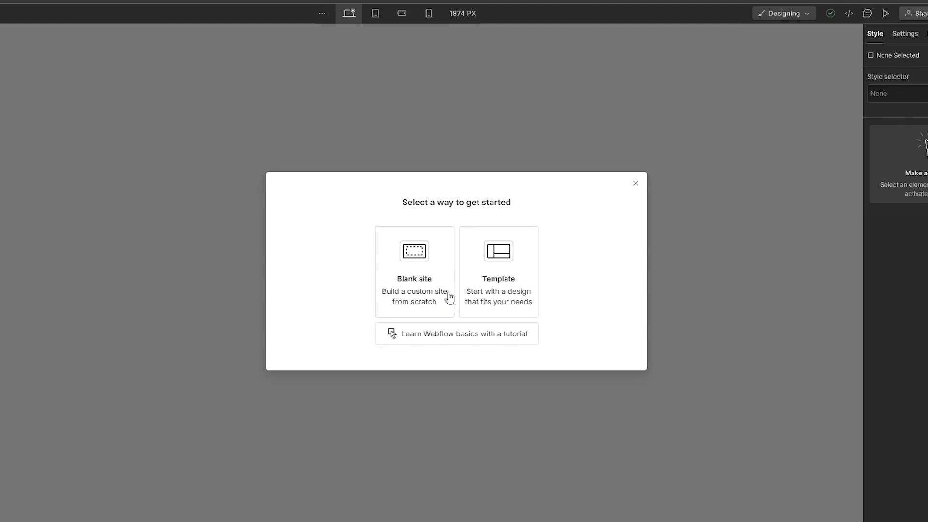
pyautogui.click(489, 275)
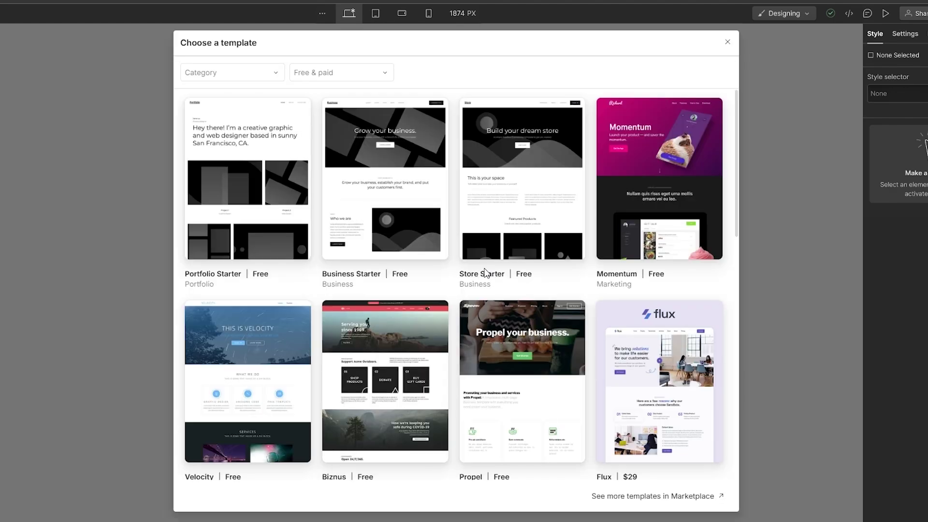
pyautogui.scroll(-6, 485, 272)
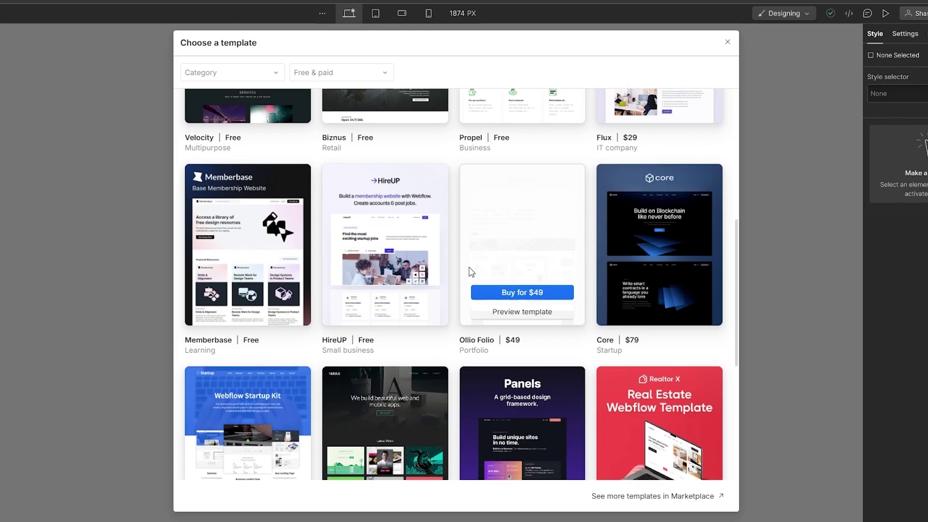
pyautogui.scroll(-4, 469, 270)
pyautogui.scroll(-3, 462, 282)
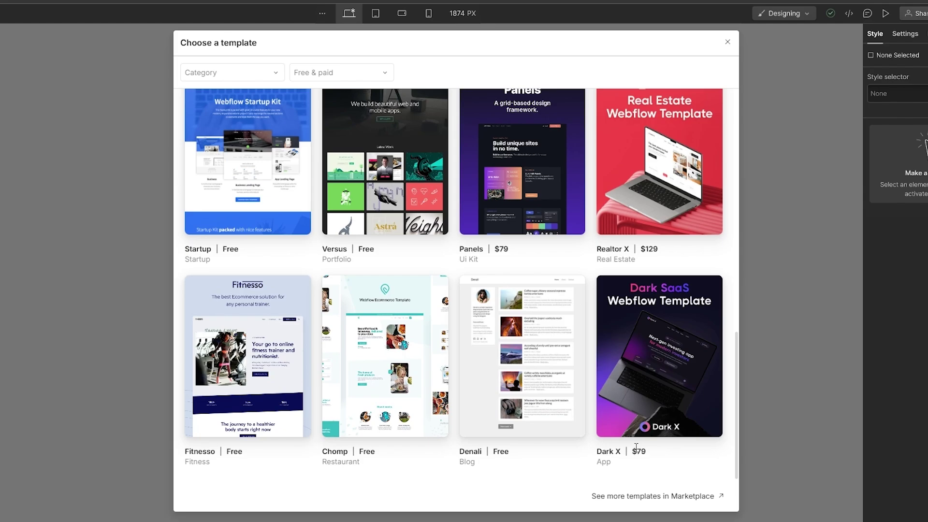
pyautogui.moveTo(637, 447); pyautogui.dragTo(646, 449)
pyautogui.moveTo(645, 249); pyautogui.dragTo(672, 247)
# Step: Pick the free Chomp restaurant template and create the site with its suggested name
pyautogui.scroll(5, 416, 247)
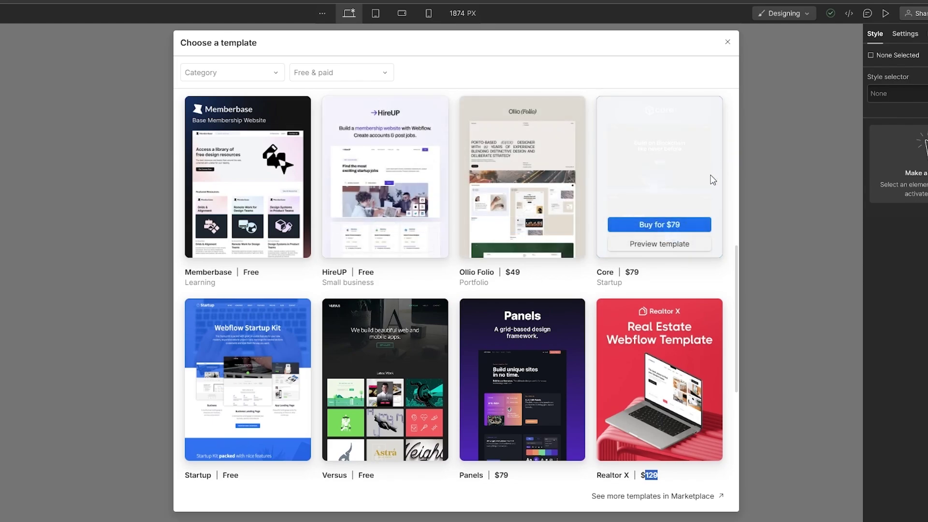
pyautogui.scroll(5, 386, 256)
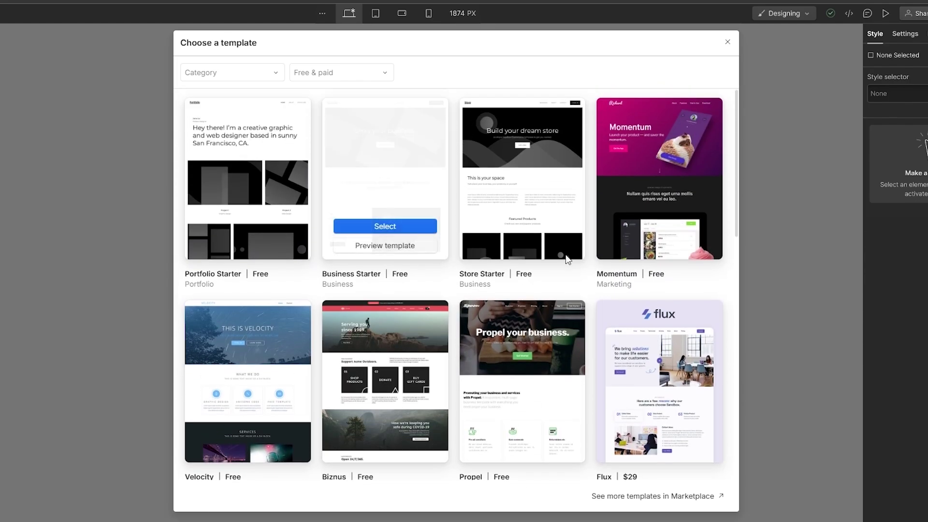
pyautogui.scroll(-10, 565, 259)
pyautogui.scroll(-4, 683, 253)
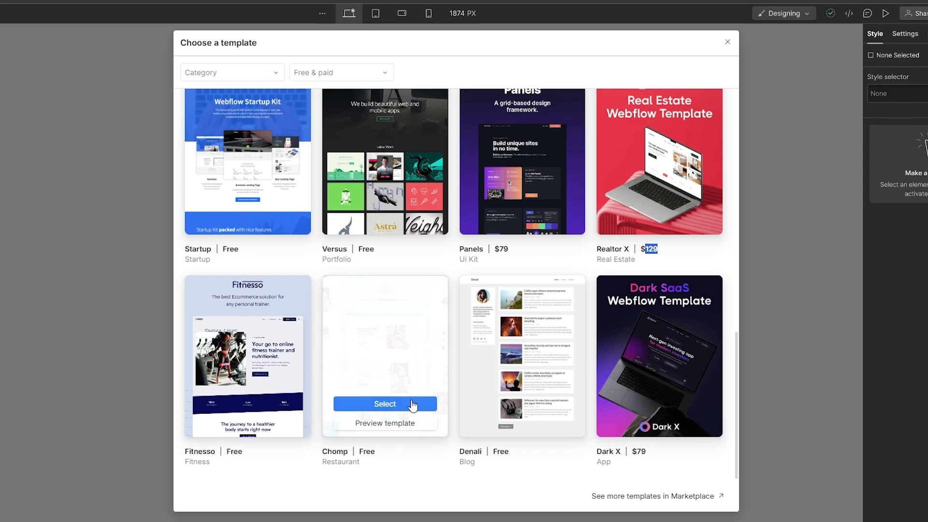
pyautogui.click(405, 403)
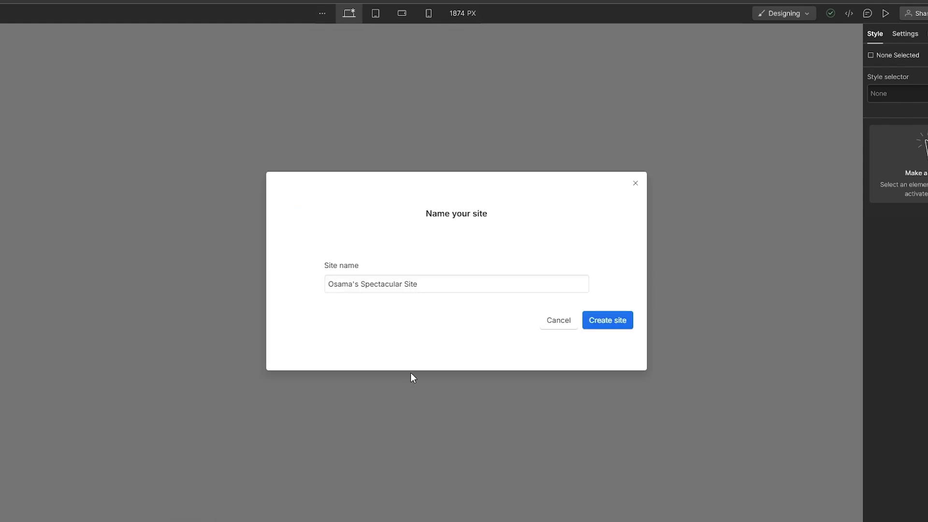
pyautogui.click(611, 321)
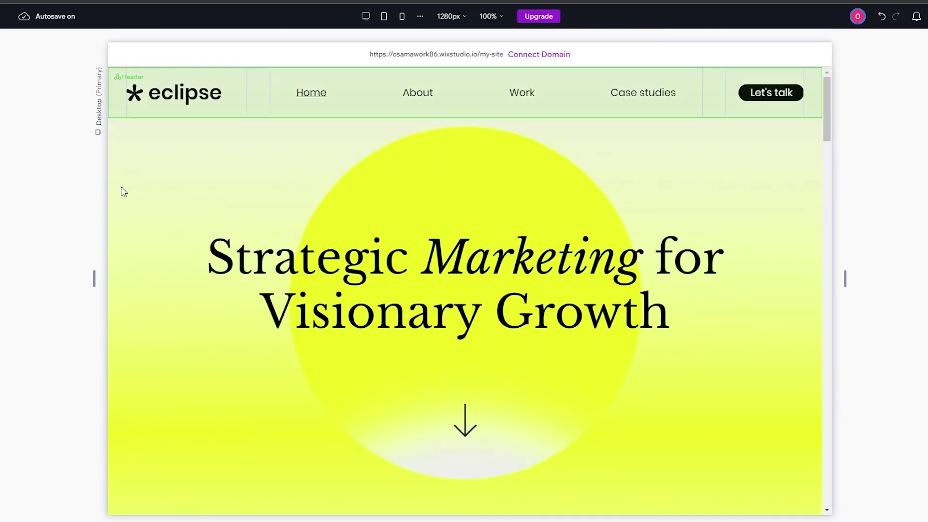
pyautogui.scroll(-3, 124, 192)
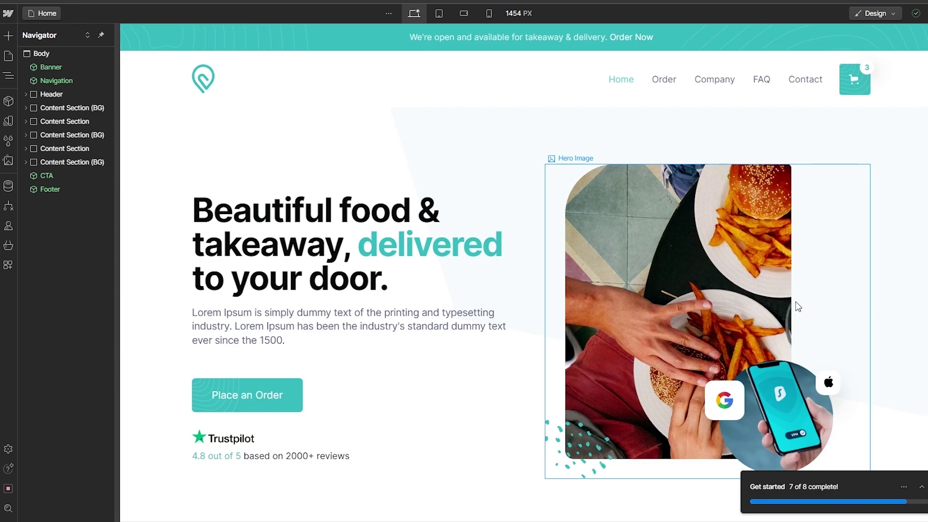
# Step: Close the Navigator, select the hero's Header block and show all its settings
pyautogui.scroll(-15, 494, 261)
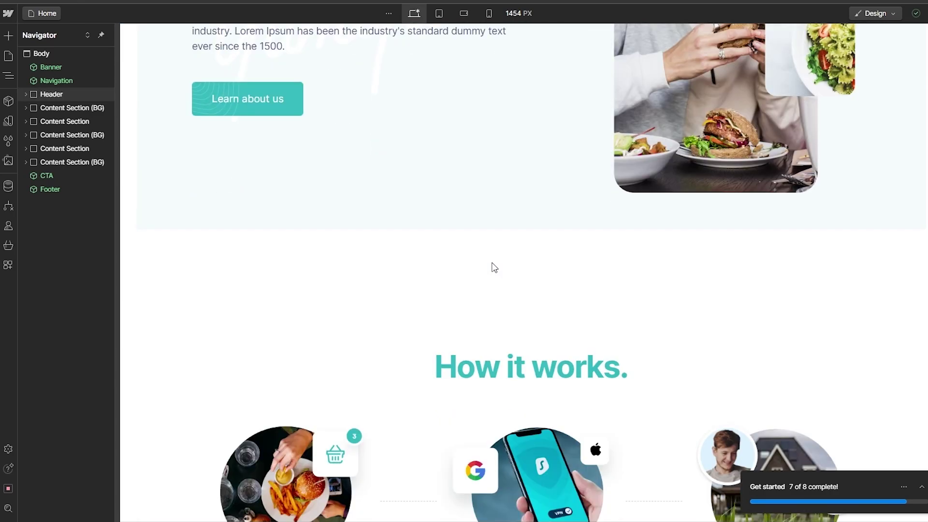
pyautogui.scroll(12, 494, 268)
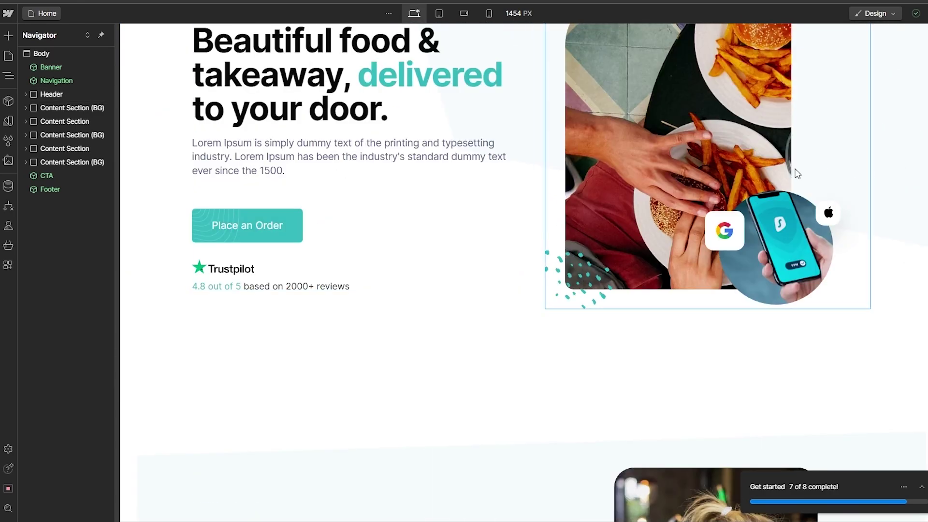
pyautogui.scroll(3, 798, 174)
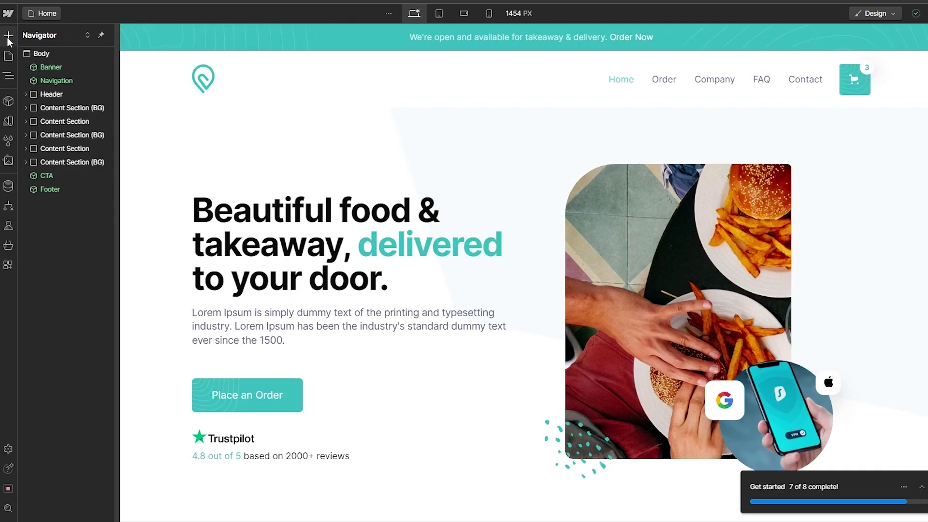
pyautogui.click(15, 75)
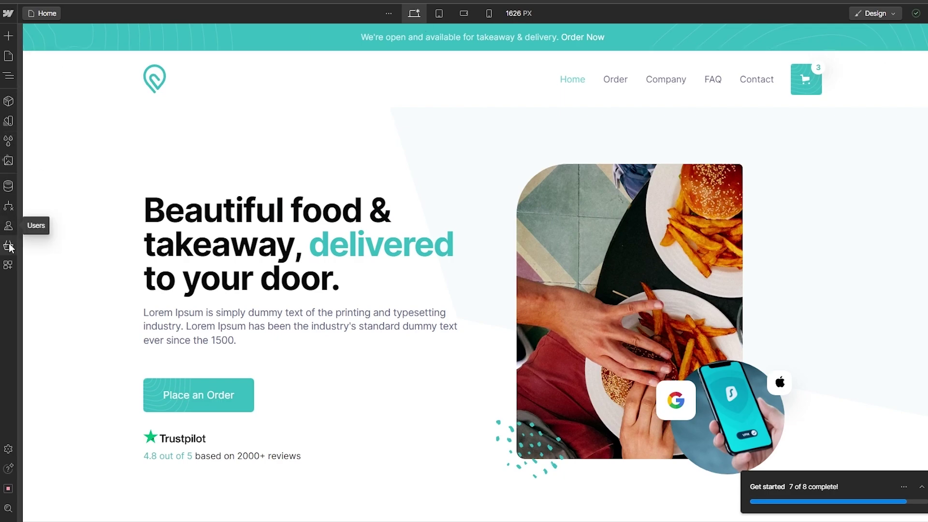
pyautogui.scroll(-10, 337, 309)
pyautogui.scroll(-6, 338, 339)
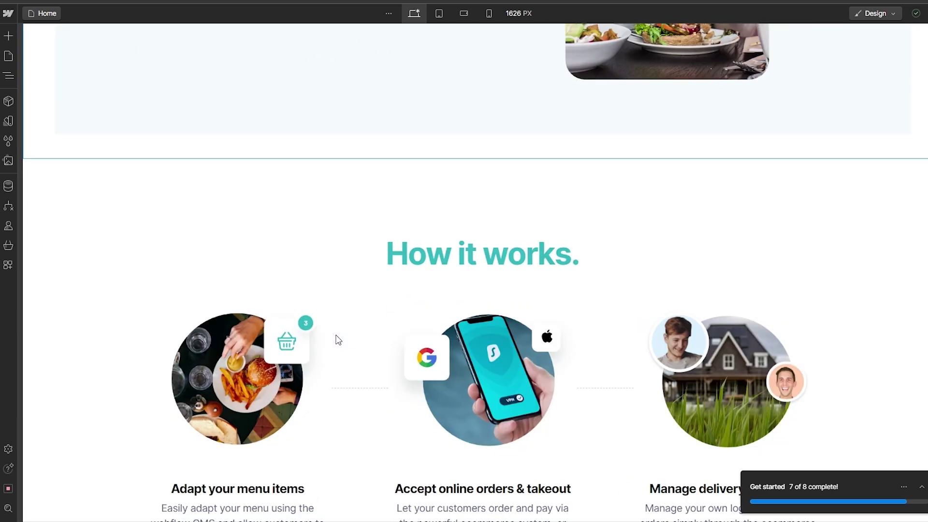
pyautogui.scroll(-3, 484, 295)
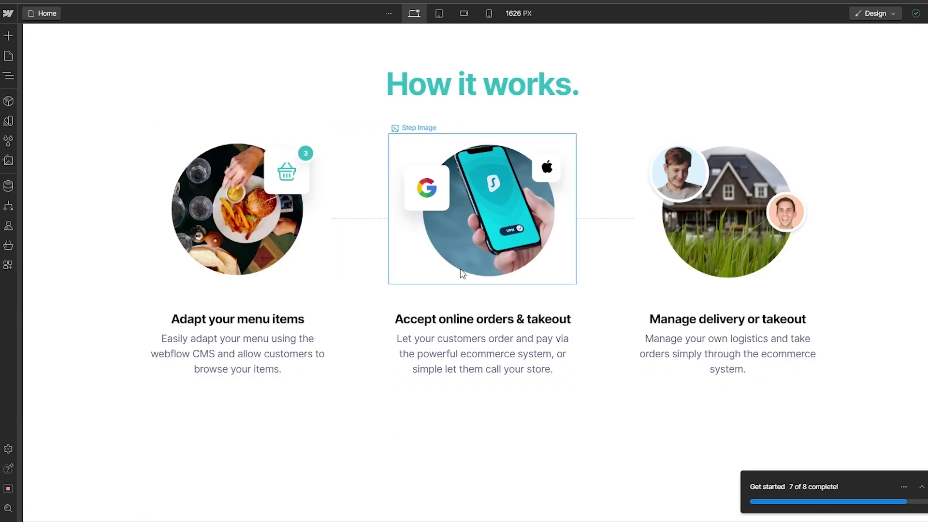
pyautogui.scroll(3, 290, 406)
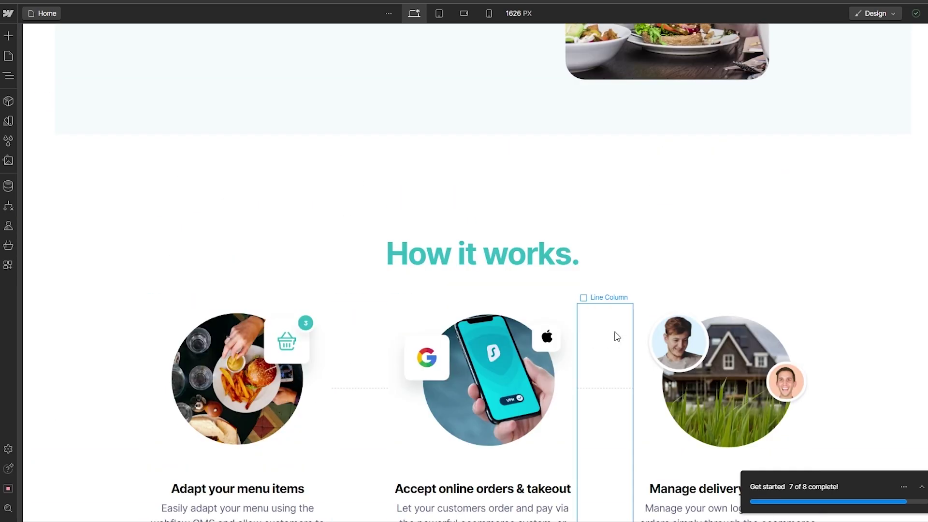
pyautogui.scroll(4, 474, 367)
pyautogui.scroll(12, 476, 334)
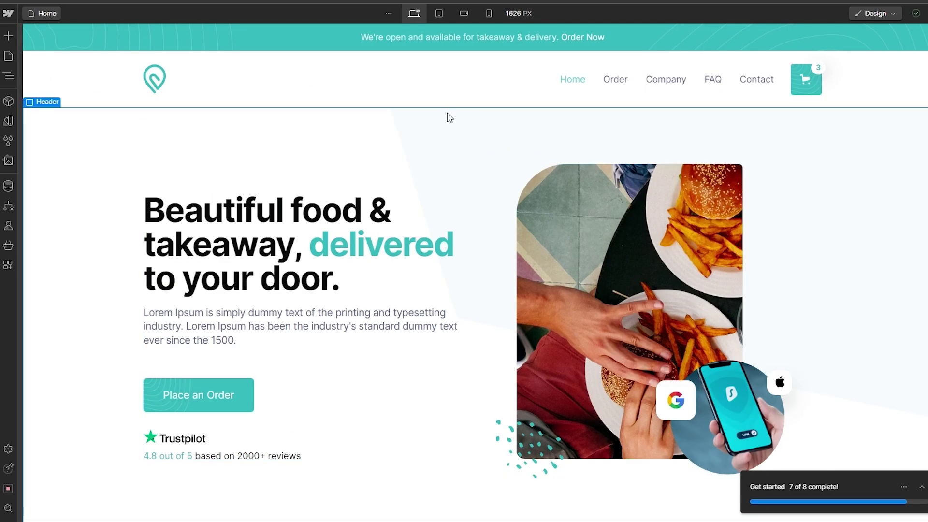
pyautogui.click(391, 147)
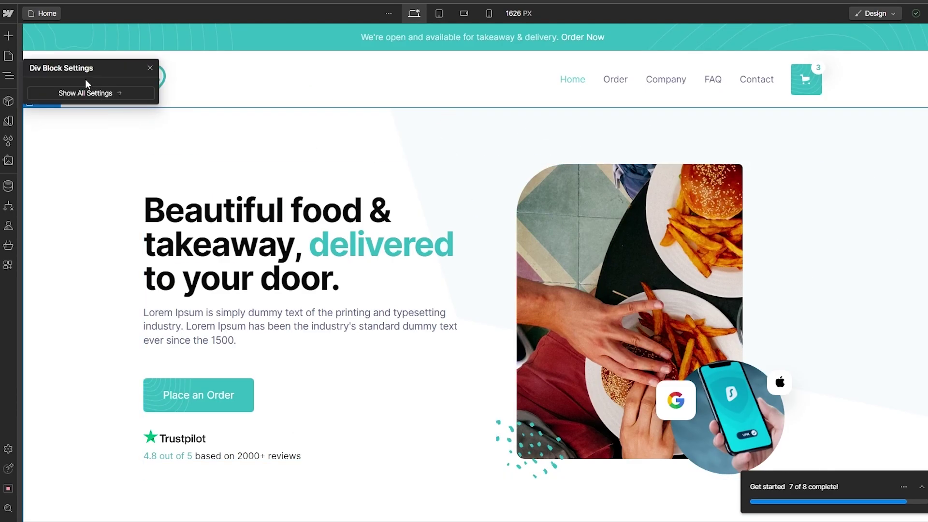
pyautogui.moveTo(83, 68); pyautogui.dragTo(304, 70)
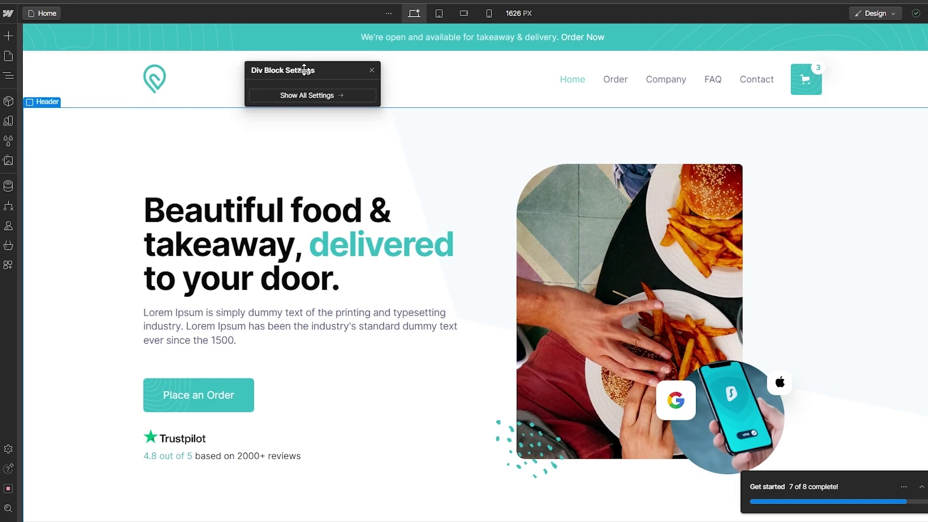
pyautogui.click(307, 96)
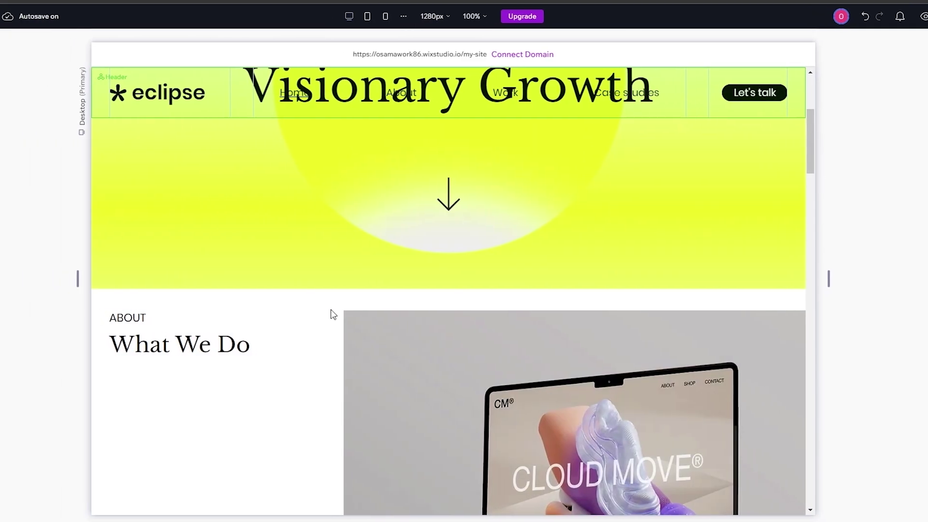
# Step: Select the laptop image cell in What We Do and review its Design and Layout properties
pyautogui.scroll(-5, 334, 310)
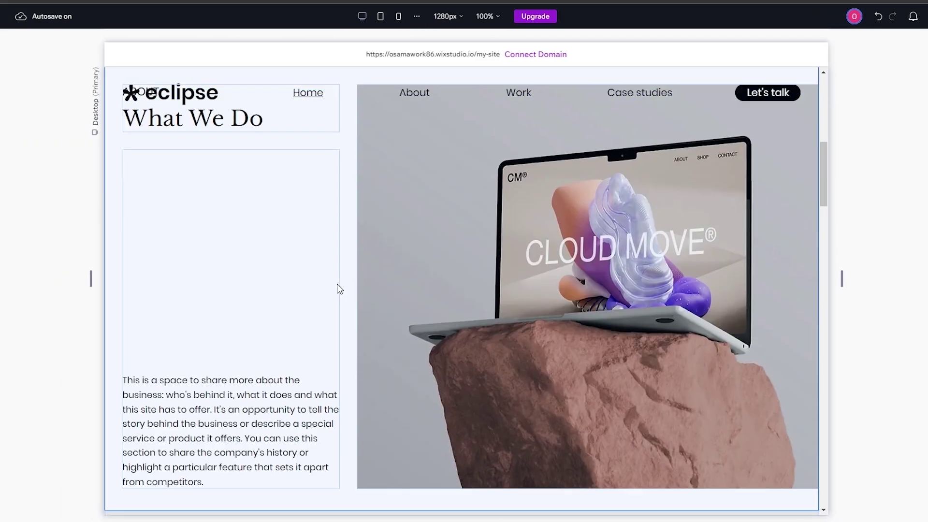
pyautogui.click(370, 262)
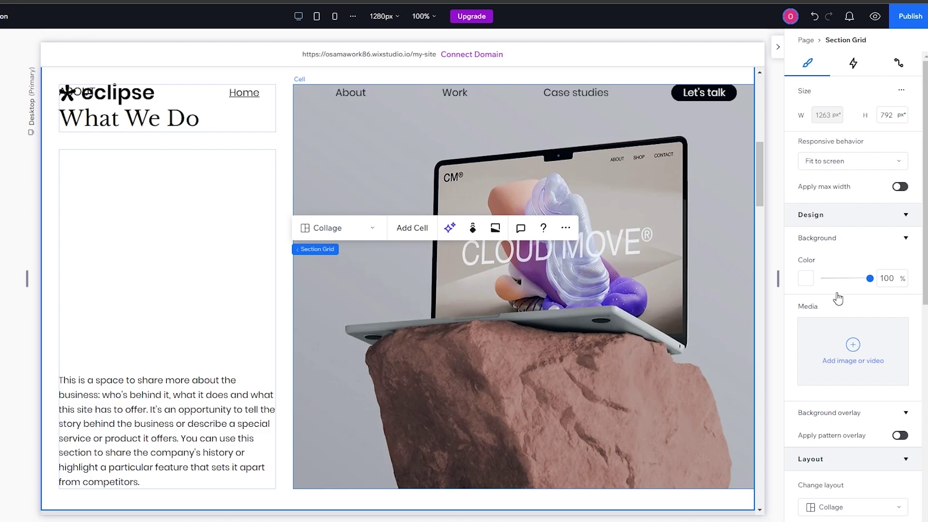
pyautogui.scroll(-5, 820, 344)
pyautogui.scroll(5, 819, 353)
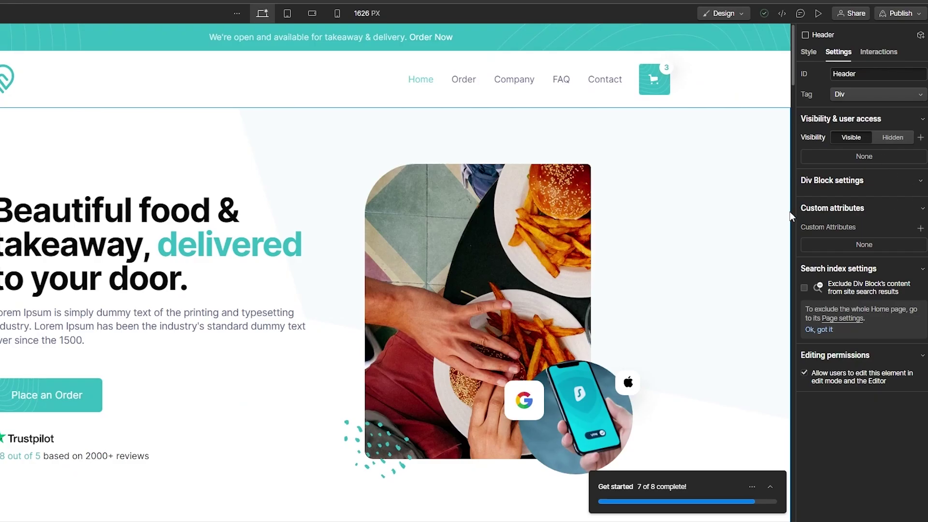
# Step: Select the hero content, food image and Header, then the fresh products Content Block and Section
pyautogui.click(121, 357)
pyautogui.click(419, 311)
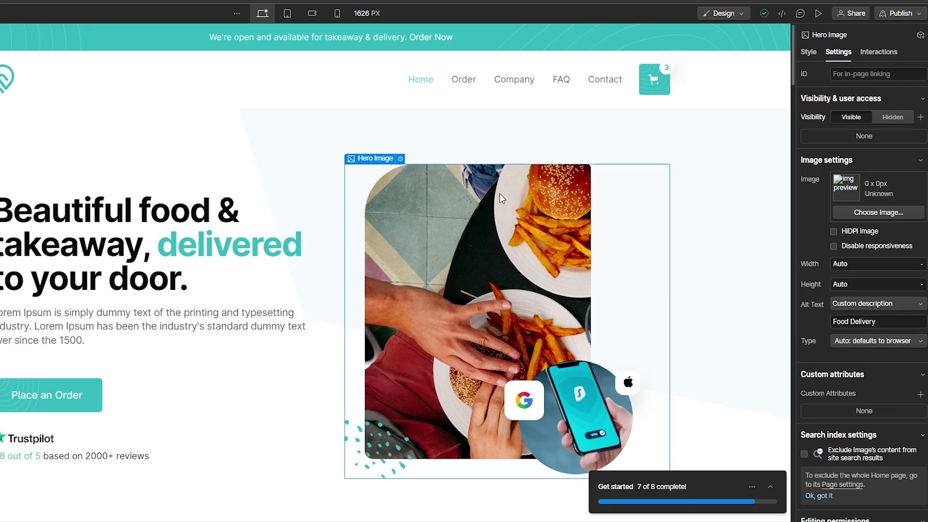
pyautogui.click(429, 141)
pyautogui.scroll(-1, 530, 428)
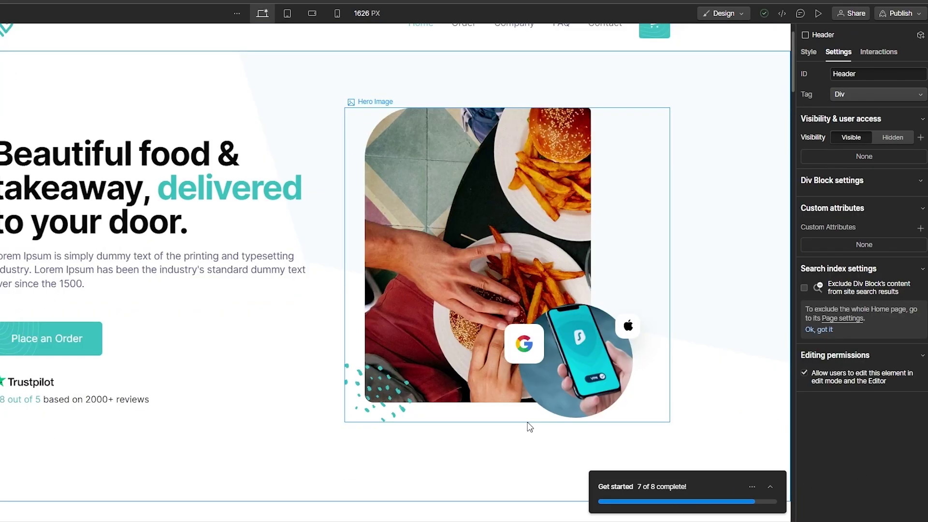
pyautogui.scroll(-6, 530, 428)
pyautogui.click(240, 177)
pyautogui.click(240, 137)
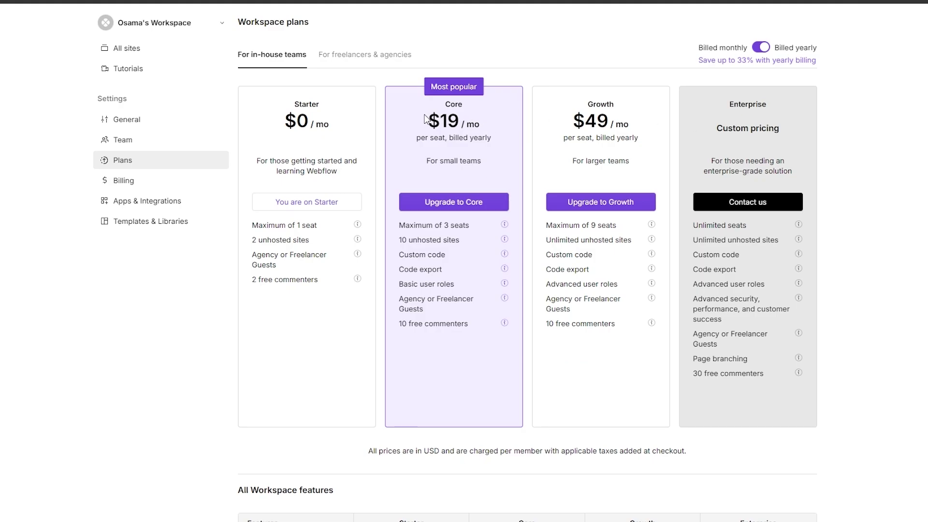
pyautogui.moveTo(285, 124); pyautogui.dragTo(342, 135)
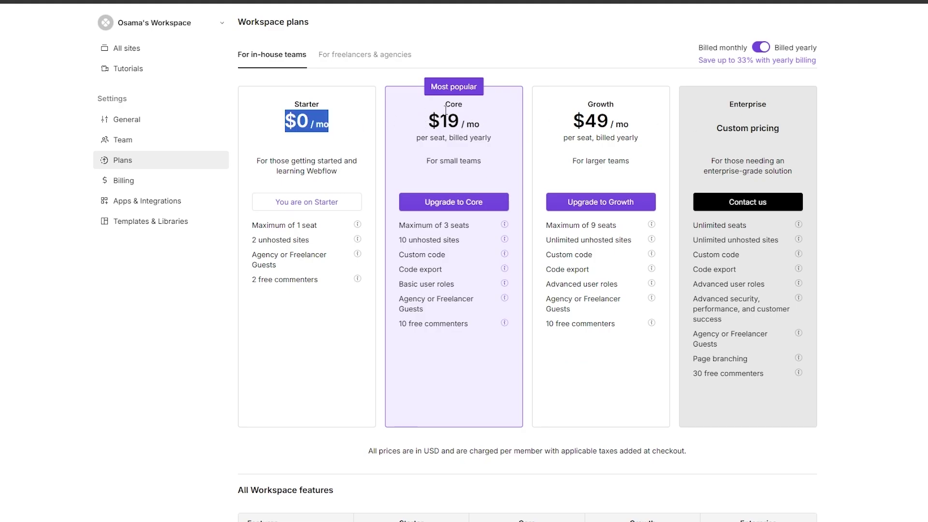
pyautogui.moveTo(440, 121); pyautogui.dragTo(468, 127)
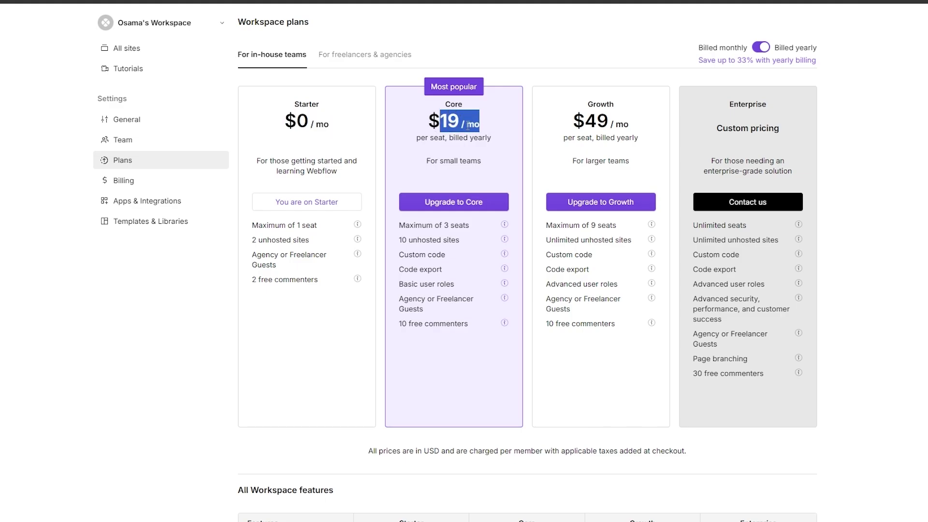
pyautogui.moveTo(575, 116); pyautogui.dragTo(620, 119)
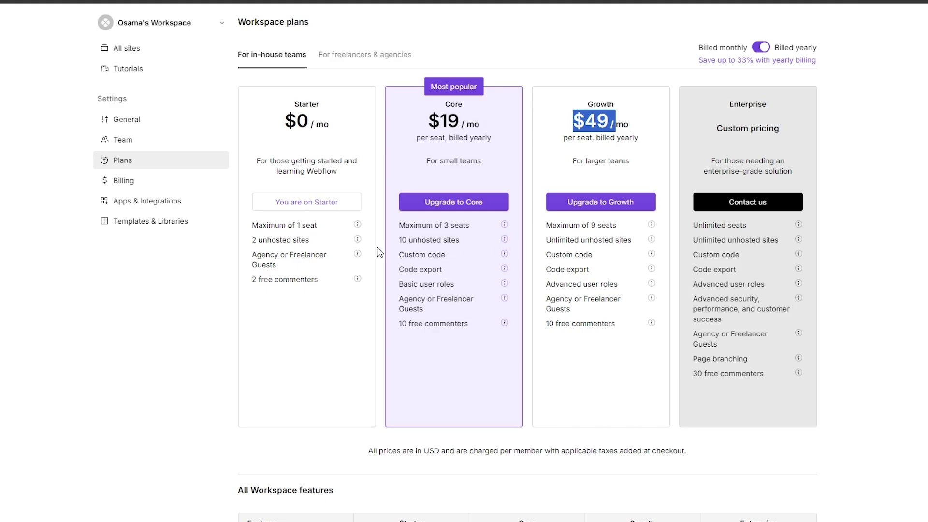
pyautogui.moveTo(285, 135); pyautogui.dragTo(302, 130)
pyautogui.click(270, 226)
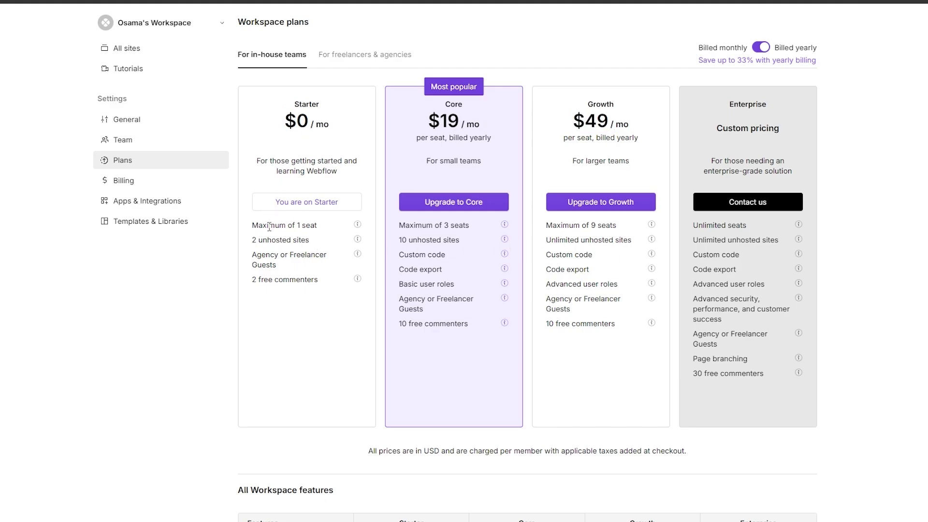
pyautogui.moveTo(270, 227); pyautogui.dragTo(304, 225)
pyautogui.moveTo(357, 226)
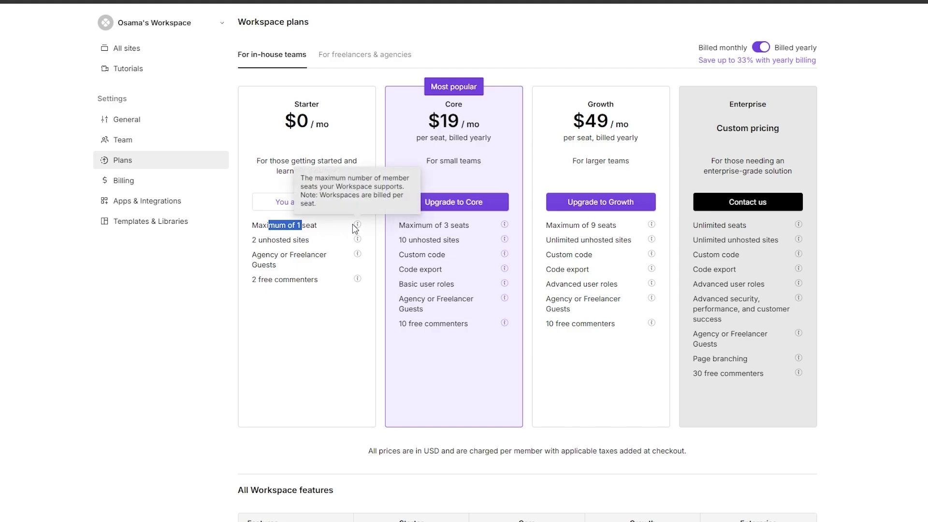
pyautogui.click(326, 229)
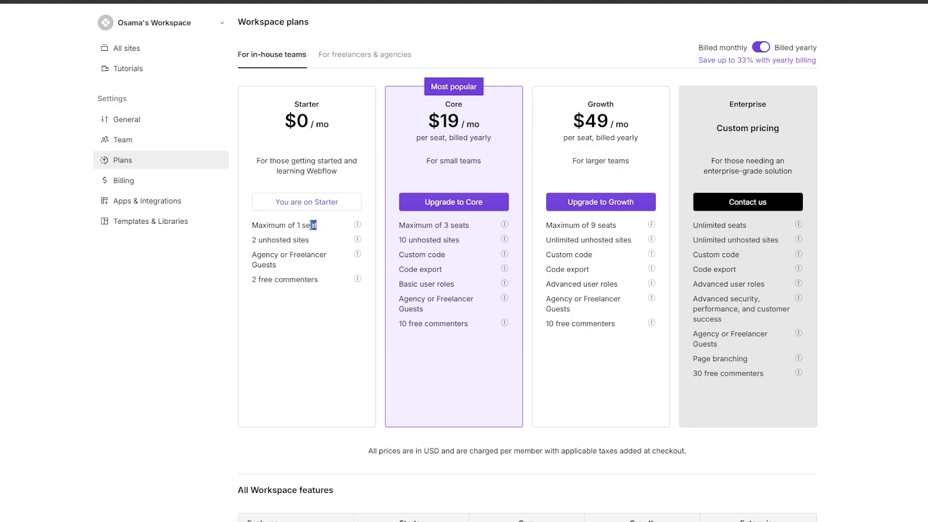
pyautogui.moveTo(287, 241); pyautogui.dragTo(255, 246)
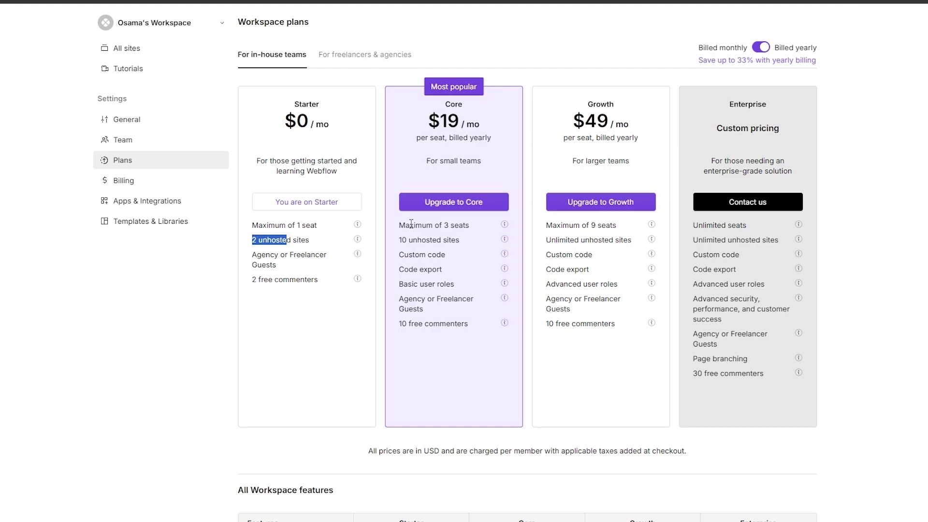
pyautogui.moveTo(427, 121); pyautogui.dragTo(459, 122)
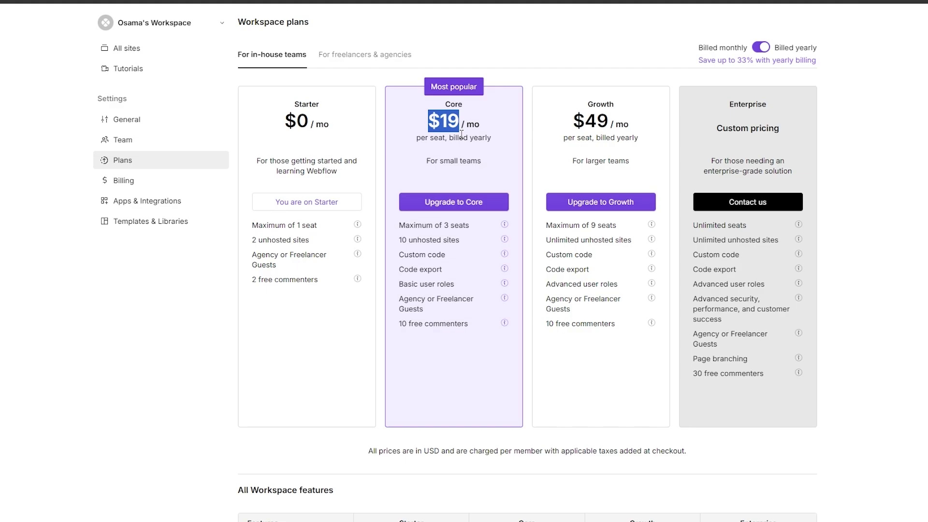
pyautogui.moveTo(442, 121); pyautogui.dragTo(309, 280)
pyautogui.click(277, 265)
pyautogui.click(310, 281)
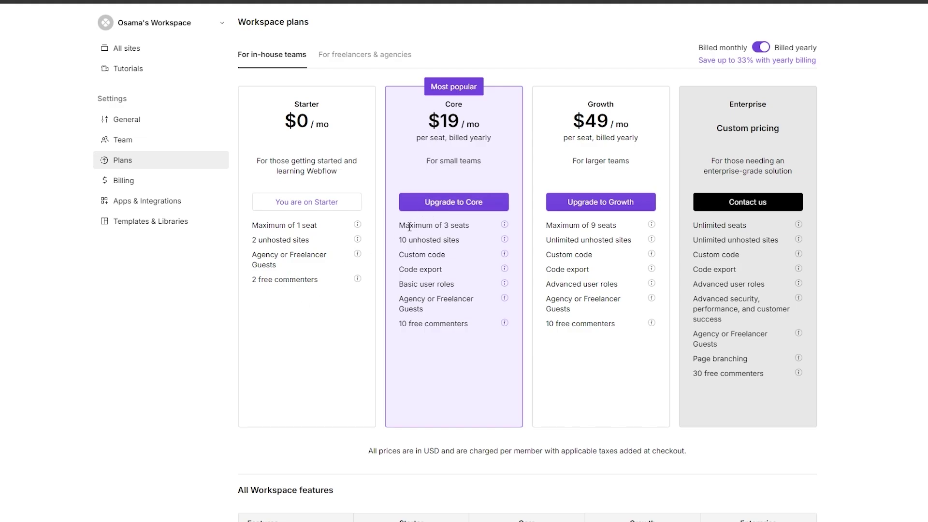
pyautogui.doubleClick(471, 226)
pyautogui.moveTo(442, 241); pyautogui.dragTo(428, 270)
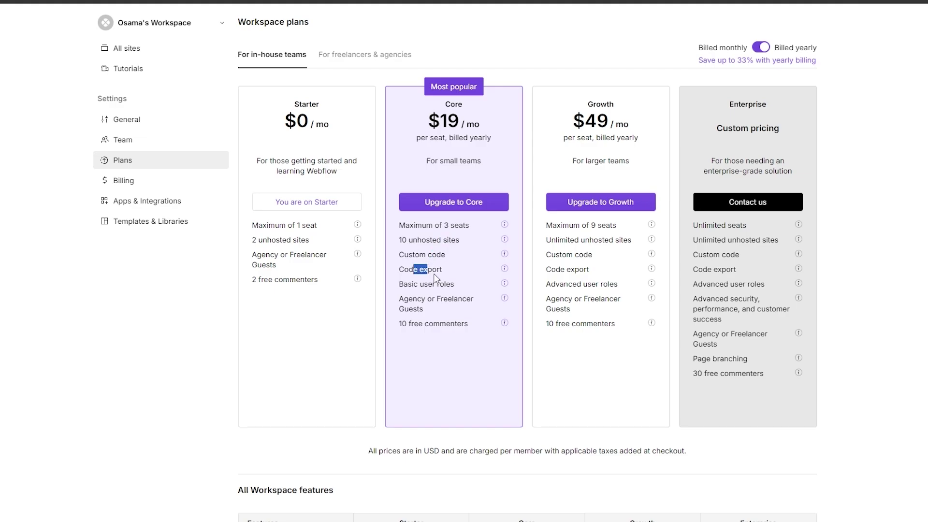